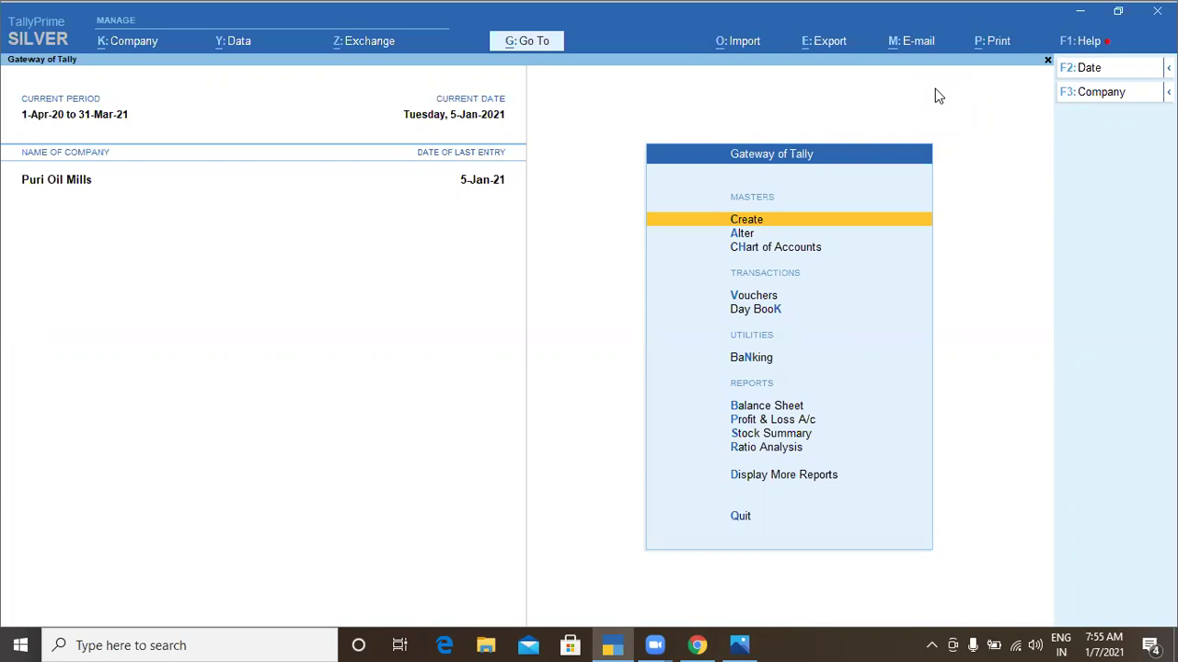
Open a new contra voucher and set its voucher date to 5-Jan-21.
key("v")
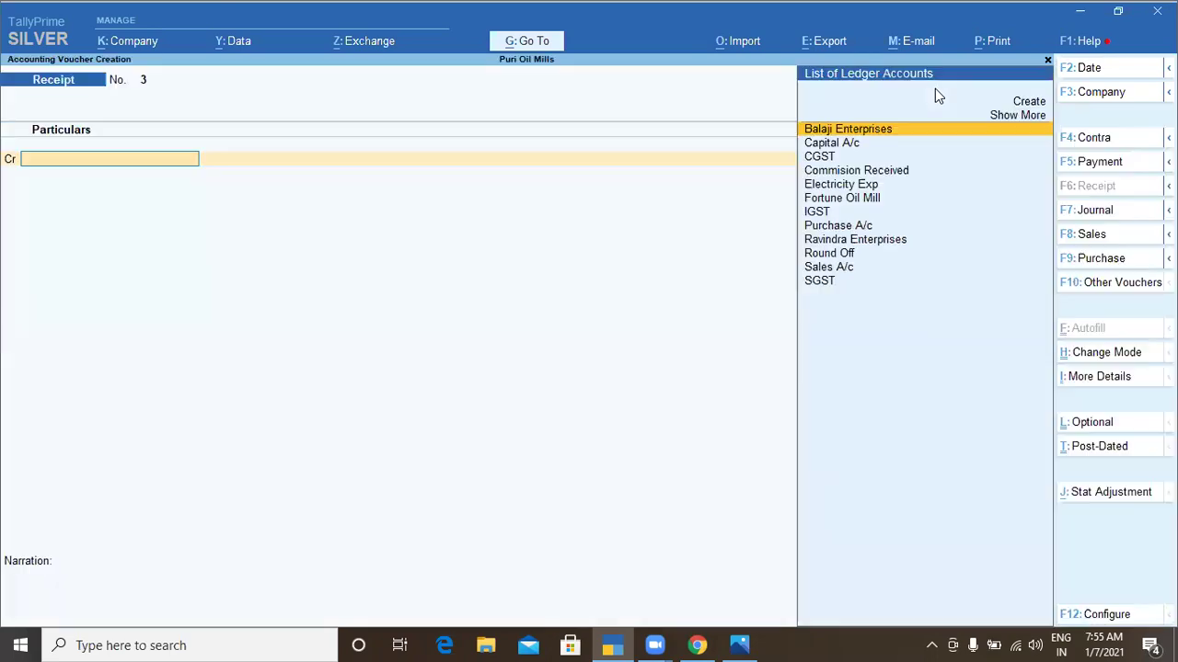
left_click(1083, 144)
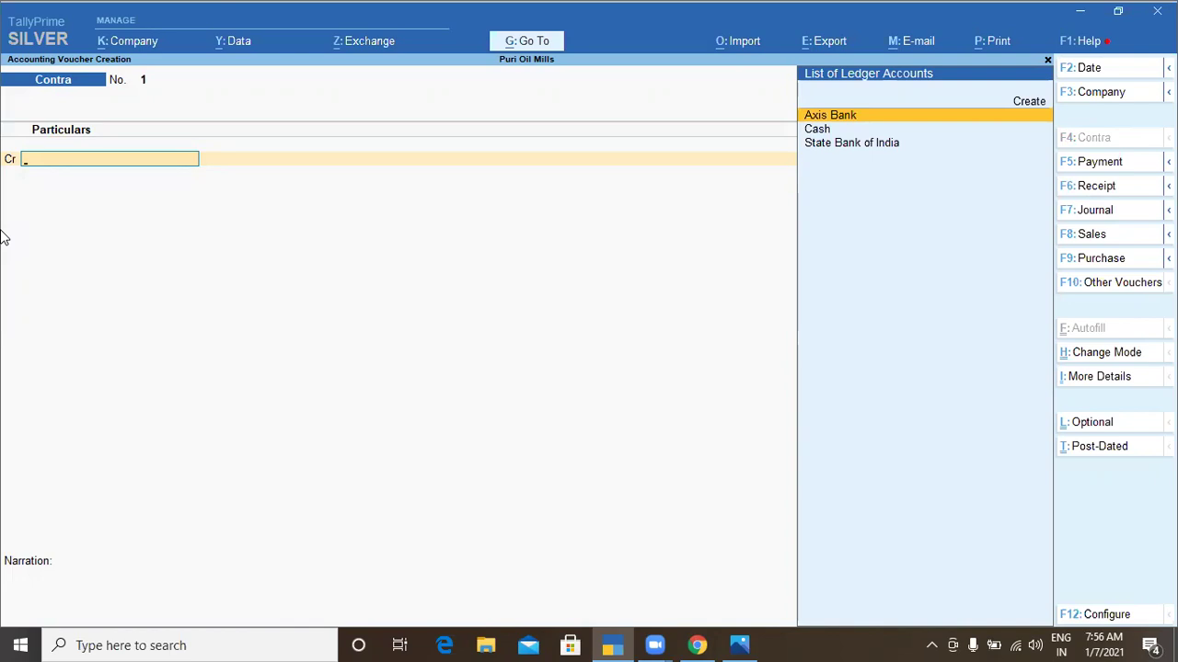
key("Down")
key("Down")
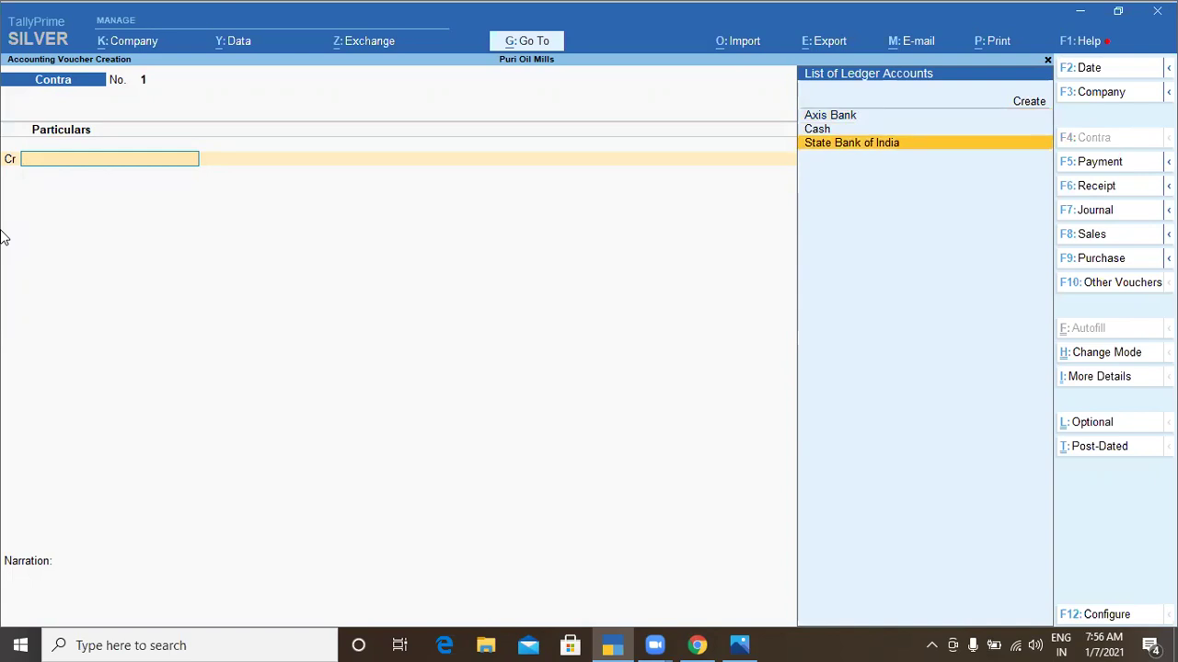
key("F2")
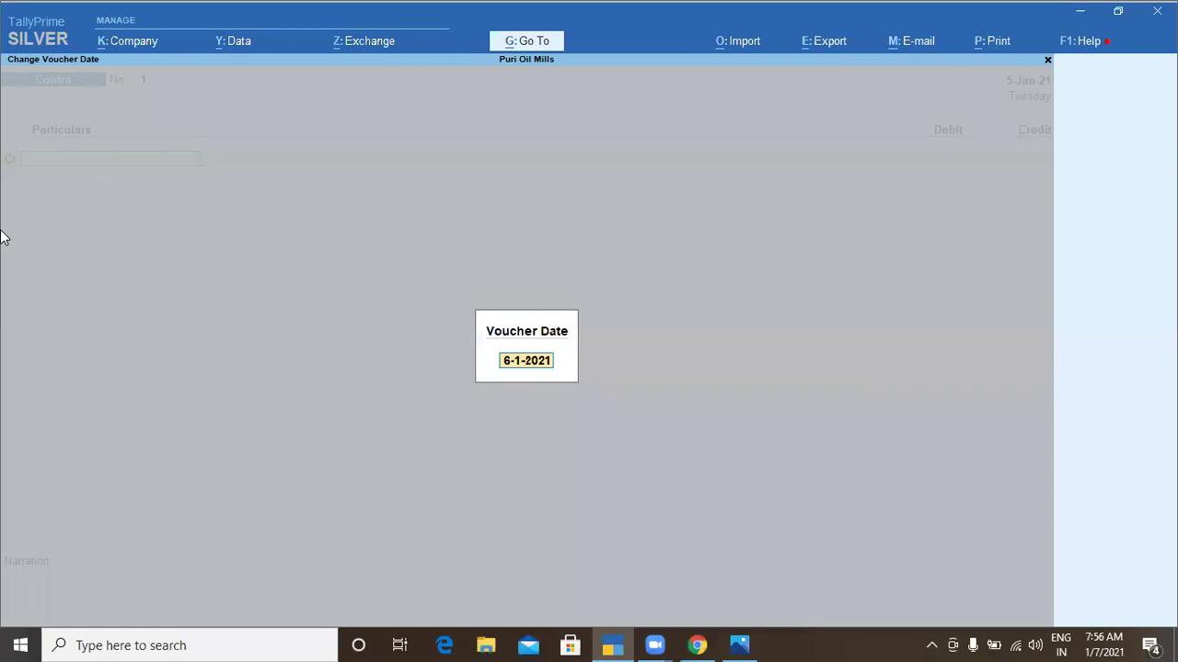
type("5.")
key("Return")
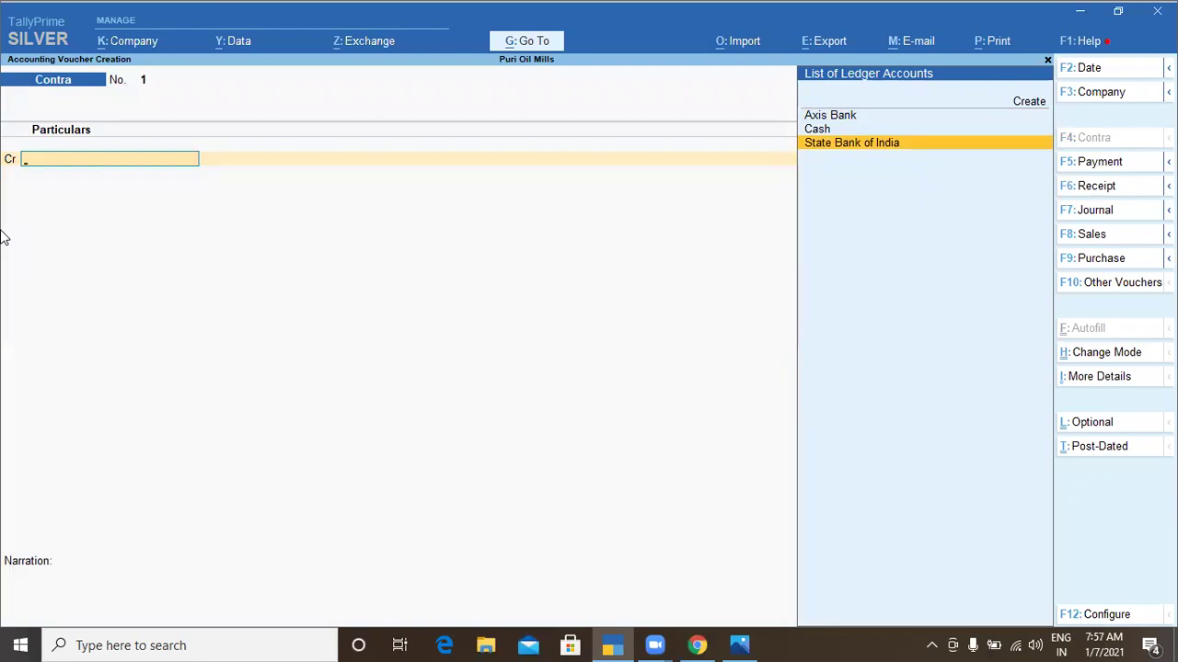
Credit the Cash ledger with 1,00,000 in the contra voucher.
type("Cash")
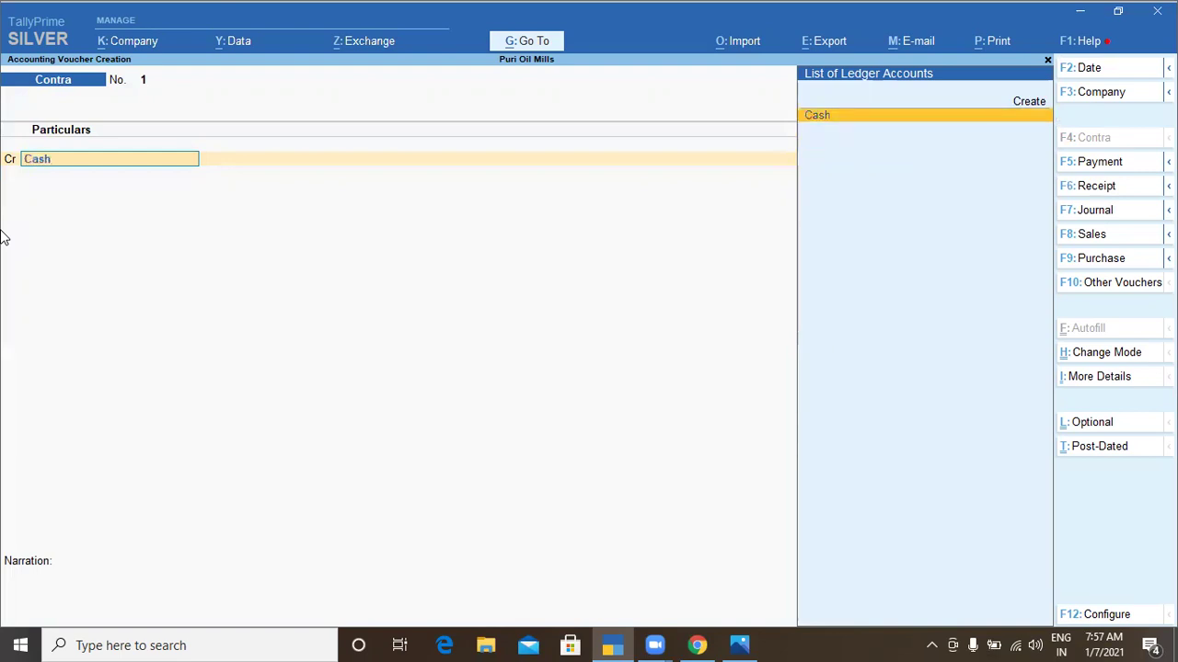
key("Return")
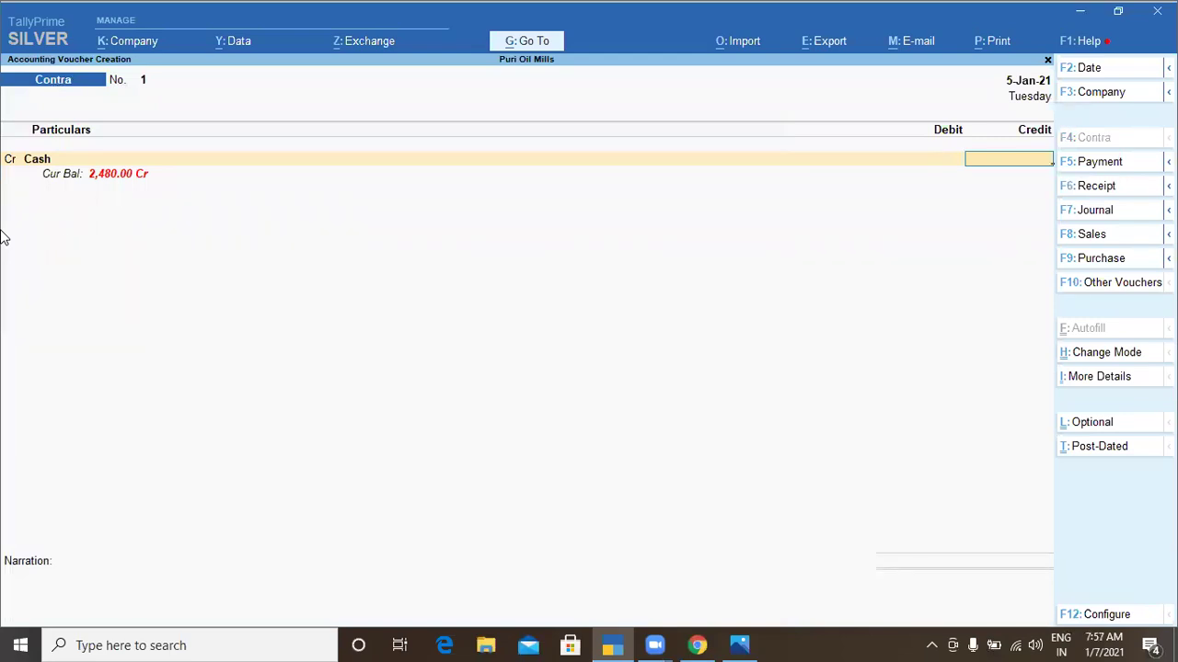
type("100000")
key("Return")
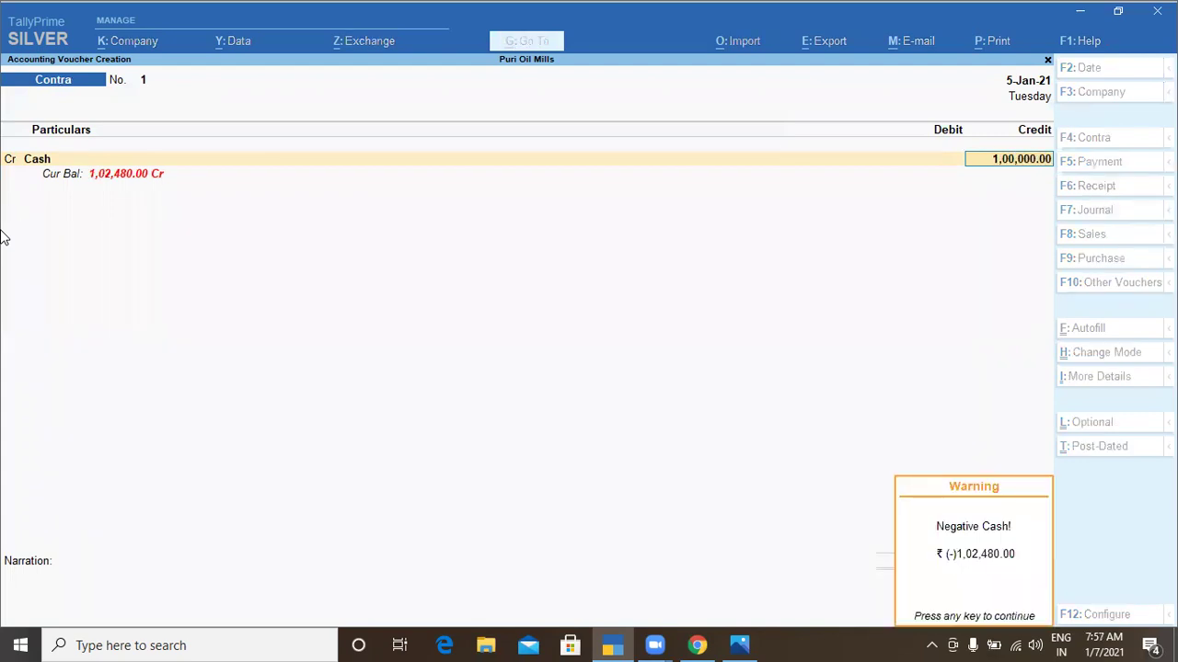
key("Return")
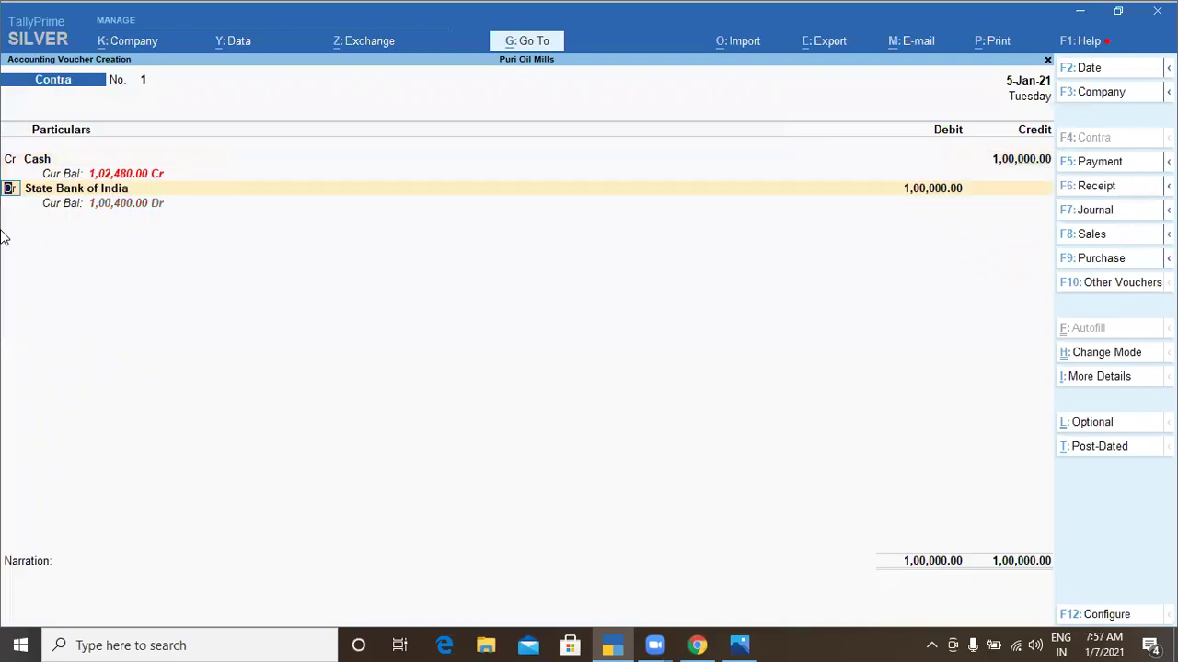
Debit State Bank of India with 1,00,000 as the second line of the contra voucher.
key("Return")
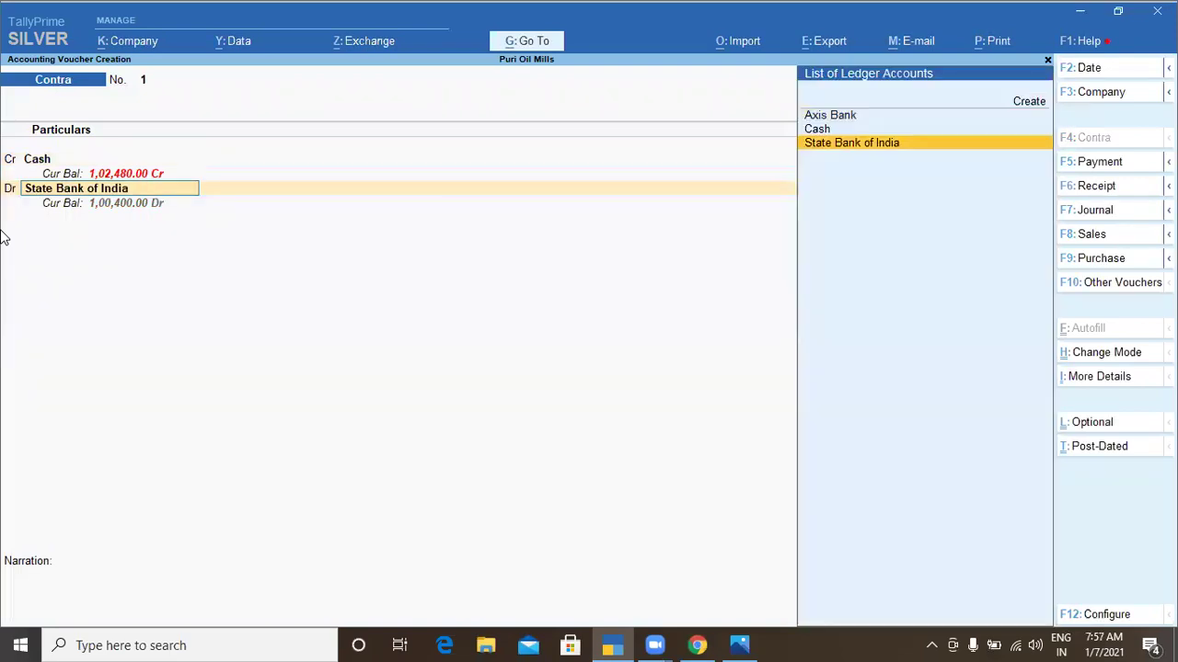
key("Return")
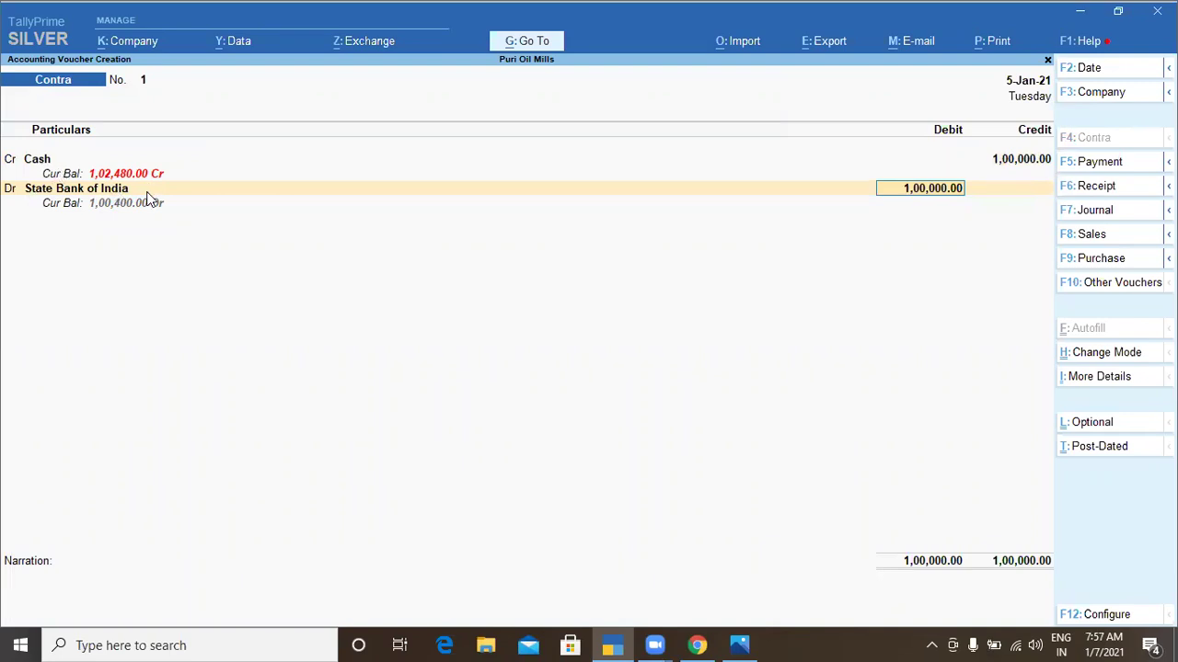
key("Return")
key("Return")
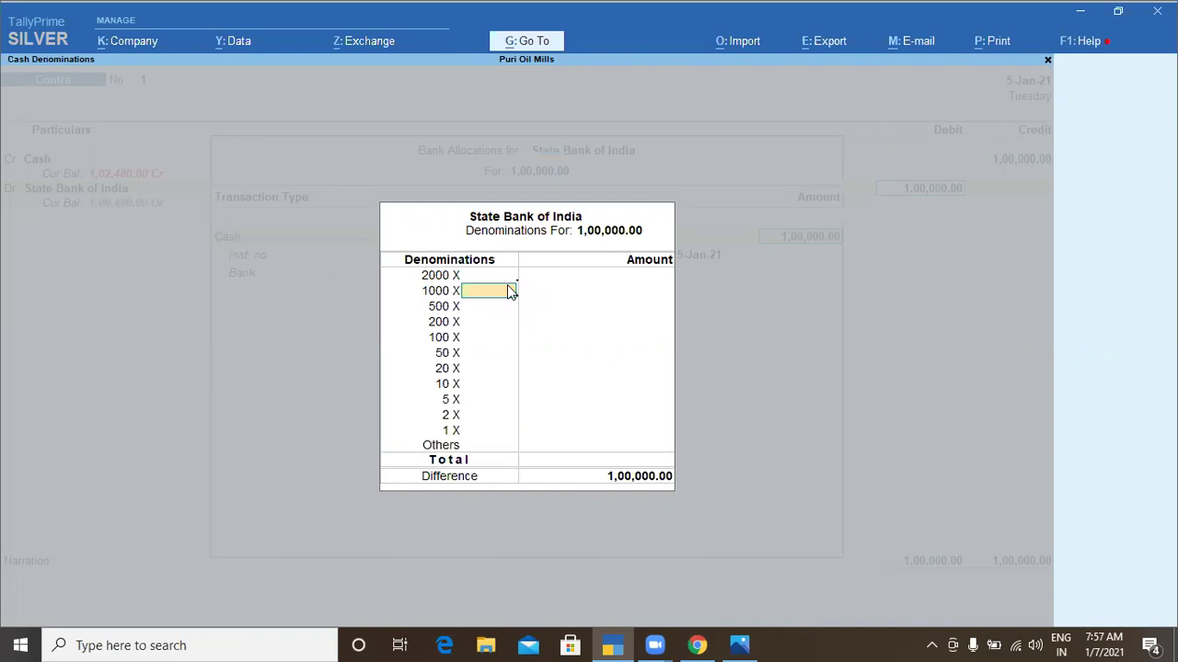
Leave all cash denominations for the State Bank of India deposit blank and accept the bank allocation.
key("Return")
key("Return")
key("Return")
key("Return")
key("Return")
key("Return")
key("Return")
key("Return")
key("Return")
key("Return")
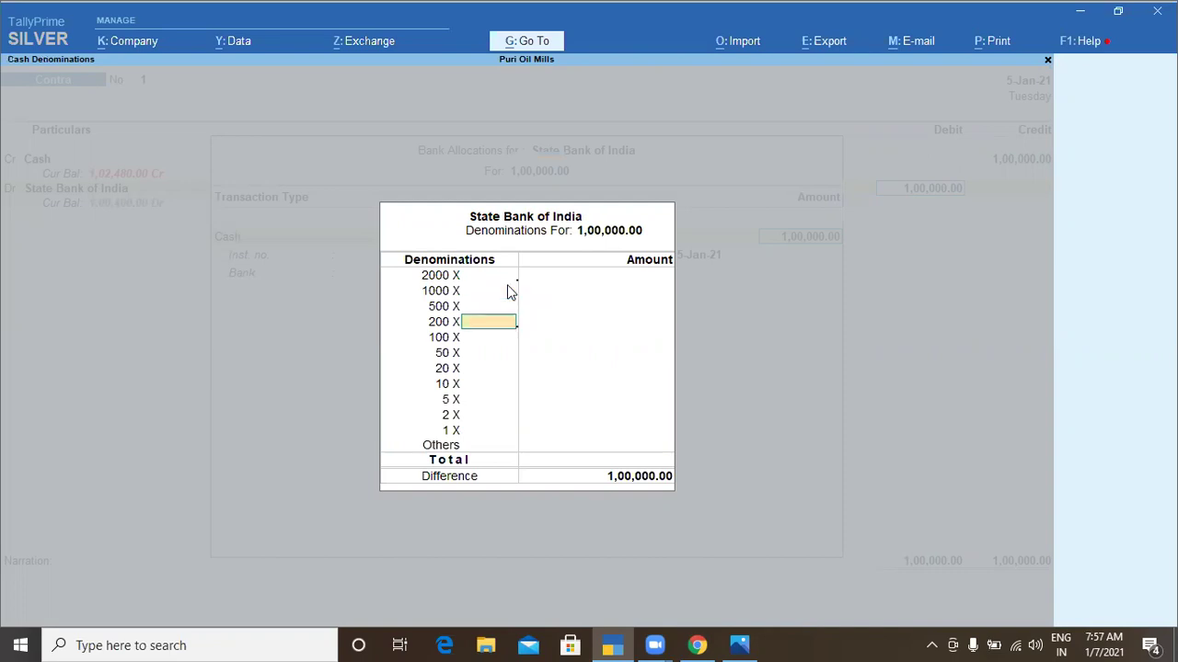
key("Return")
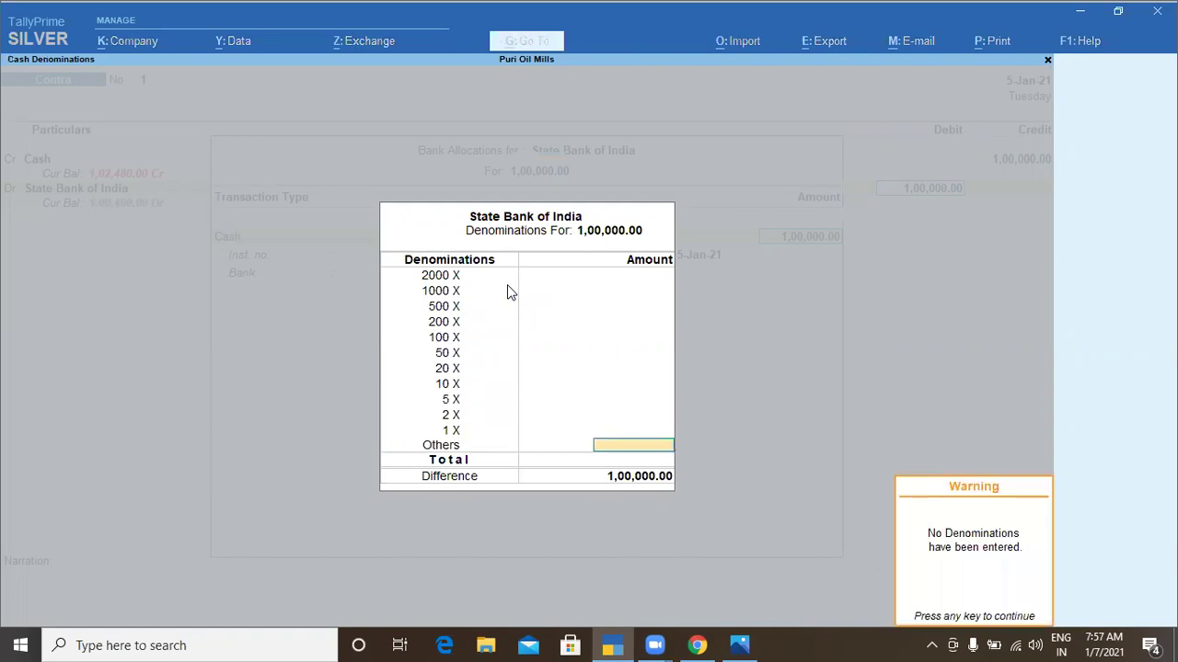
key("Return")
key("Return")
key("Return")
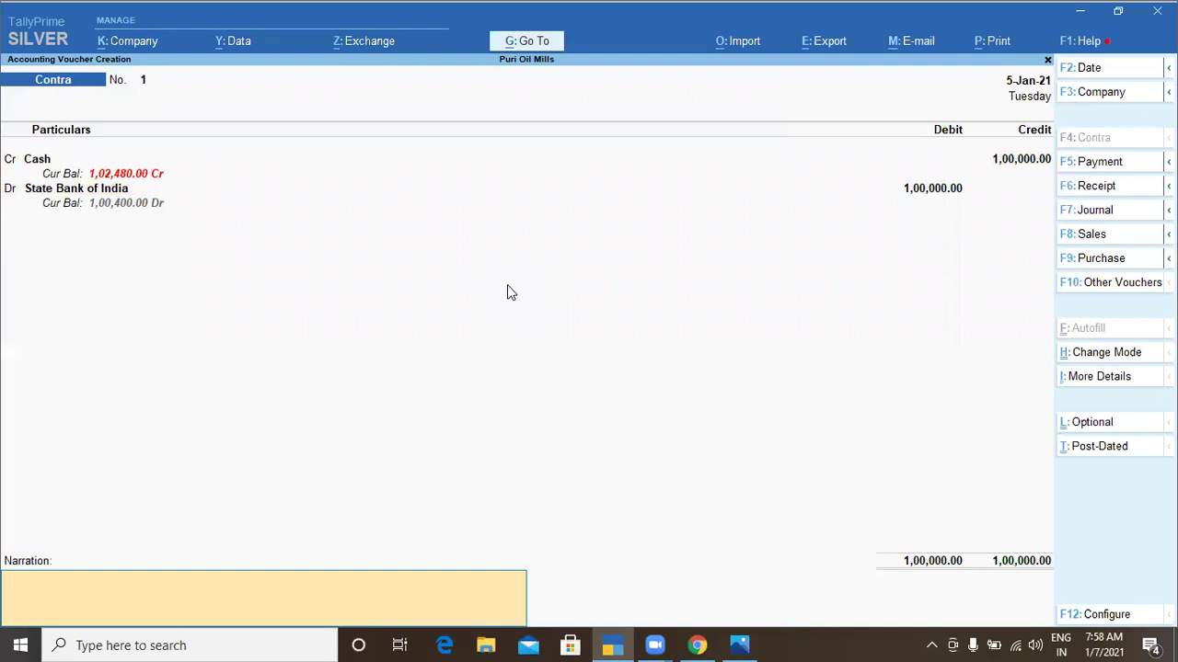
Enter the narration "Cash Deposit to Bank" and save the contra voucher.
type("Cash Deposit to Bank")
key("Return")
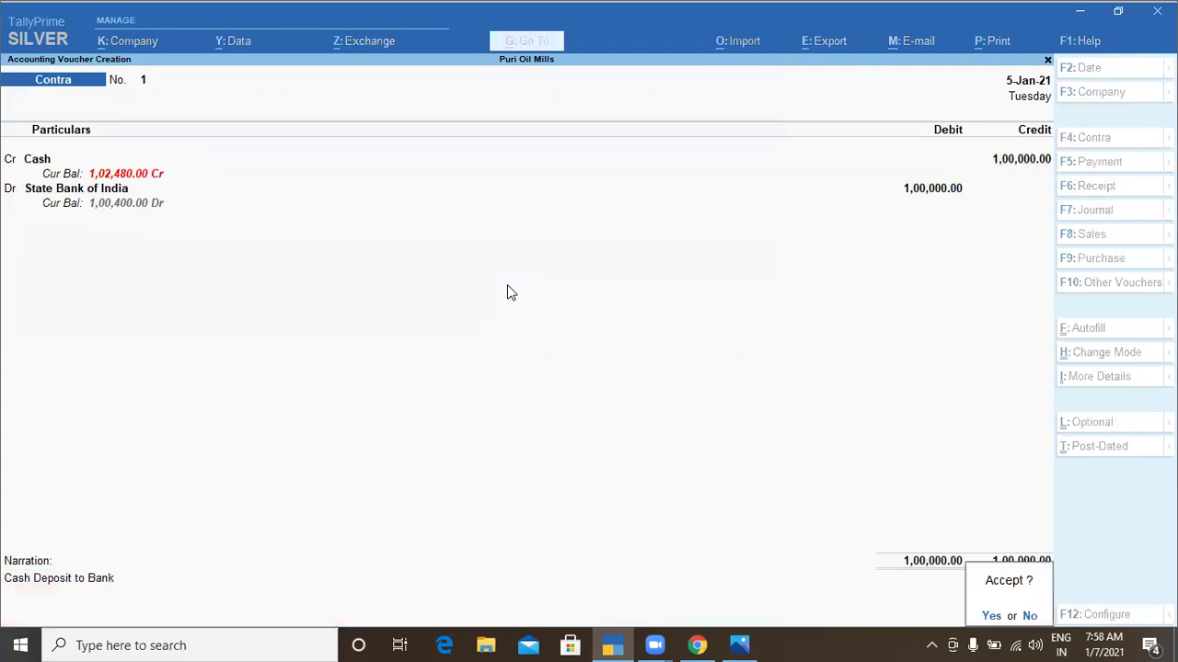
key("Return")
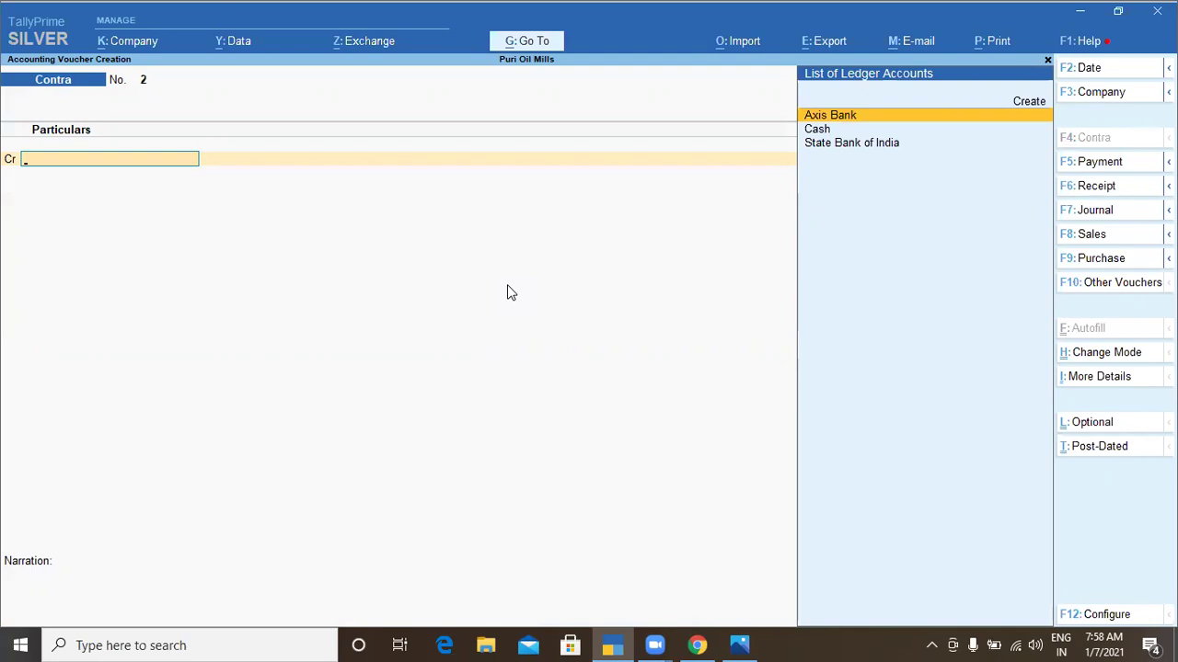
Credit State Bank of India with 50,000 in the new contra voucher, accepting Cheque as the bank allocation's transaction type.
key("Down")
key("Down")
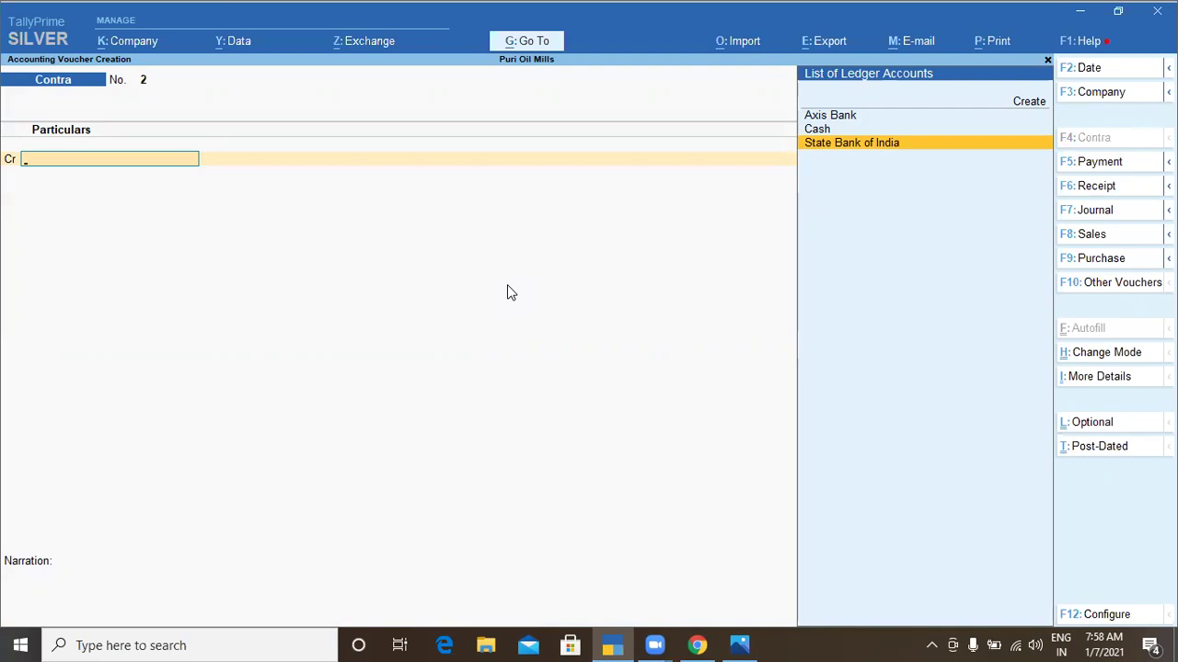
key("Return")
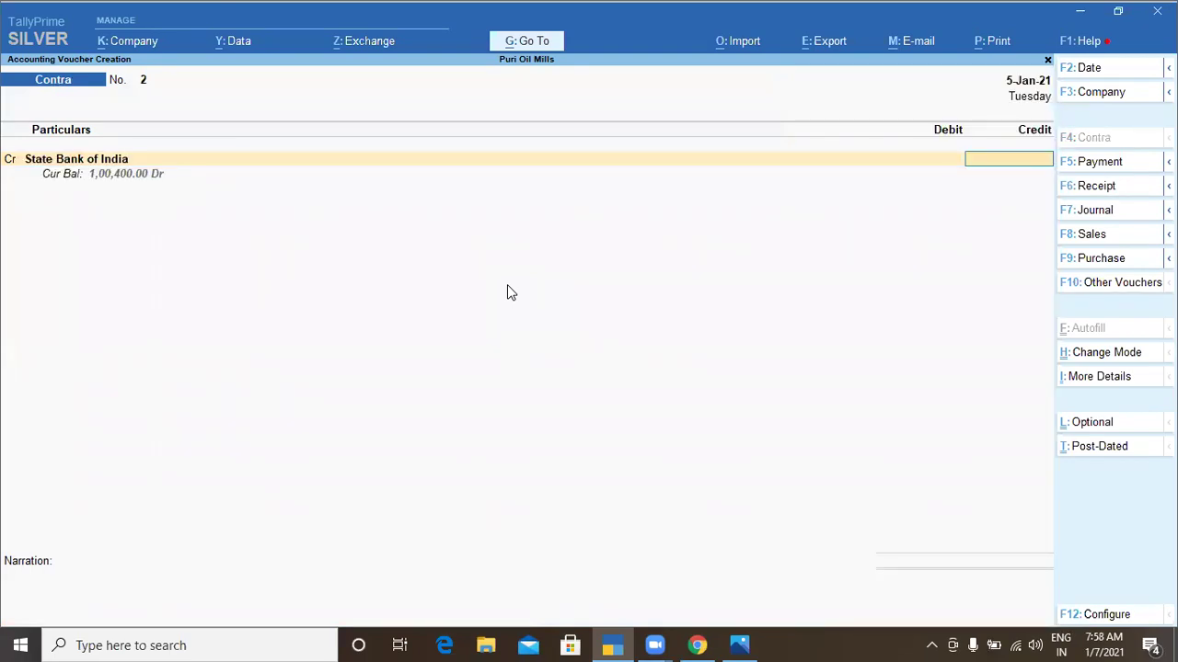
type("50000")
key("Return")
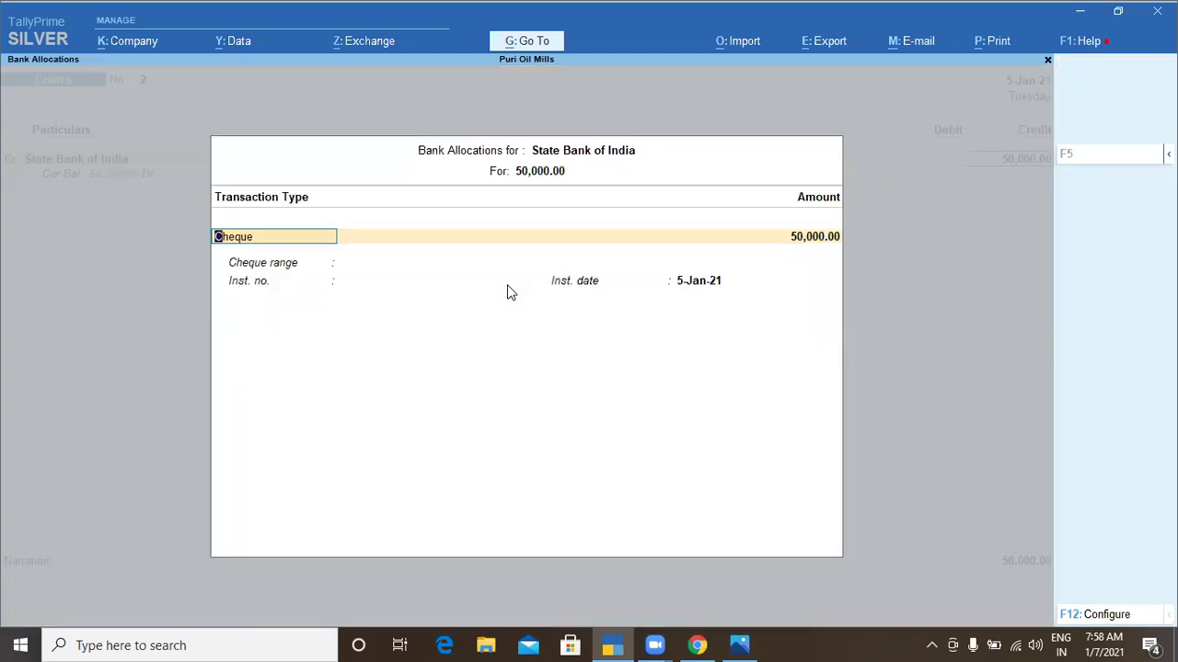
key("Return")
key("Return")
key("Return")
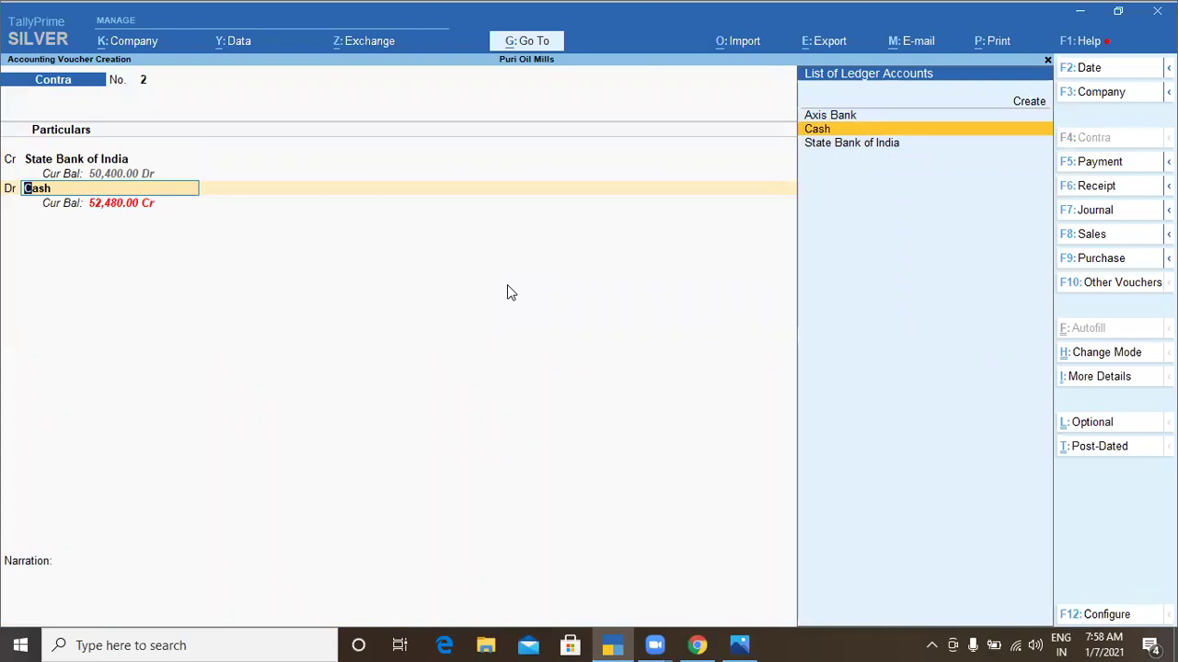
Debit the Cash ledger with 50,000 to balance the withdrawal from State Bank of India.
key("Return")
key("Return")
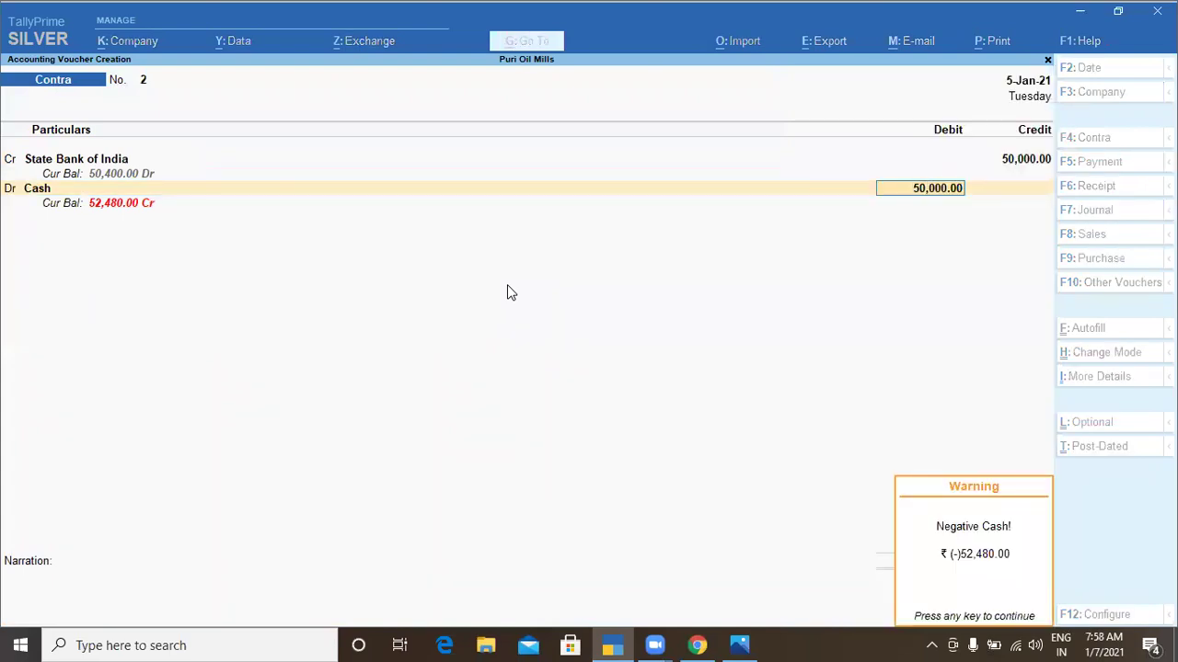
key("Return")
Enter the narration "Cash Withrawl from Bank" and save the contra voucher.
type("C")
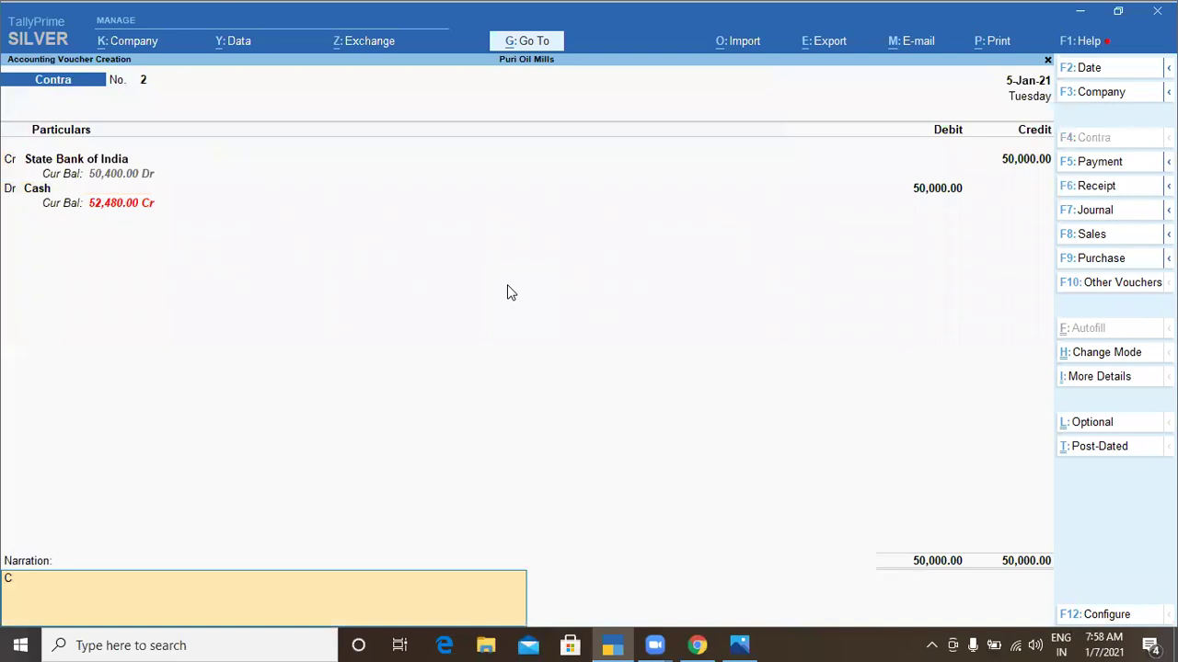
type("ash Withrawl from Bank")
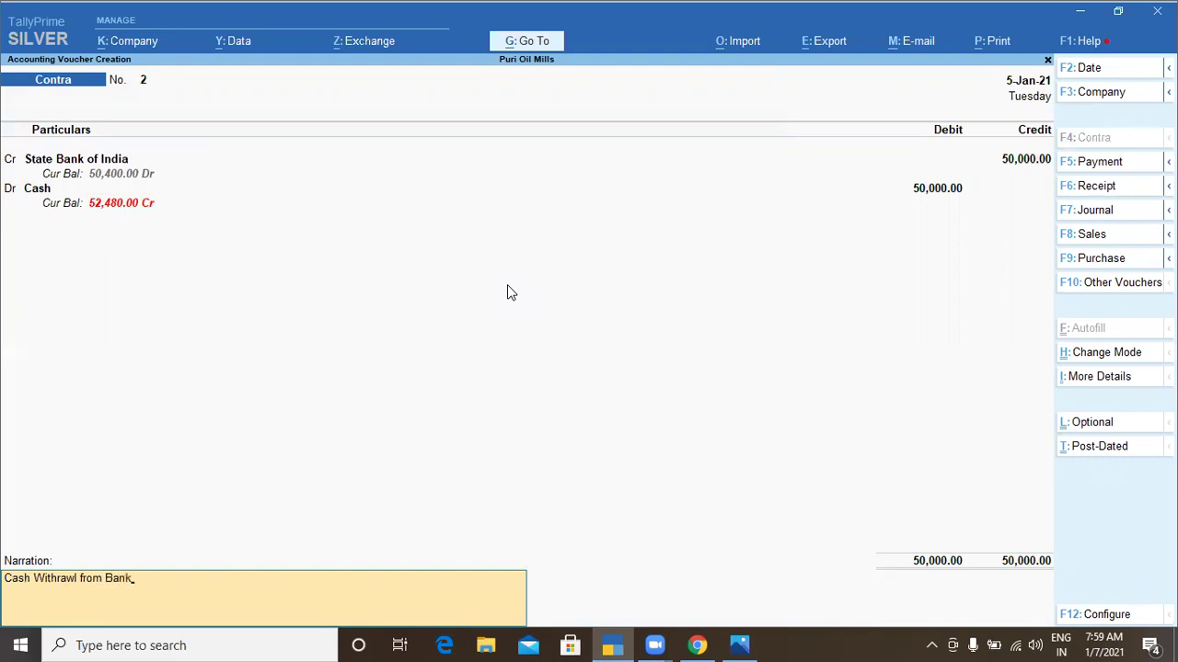
key("Return")
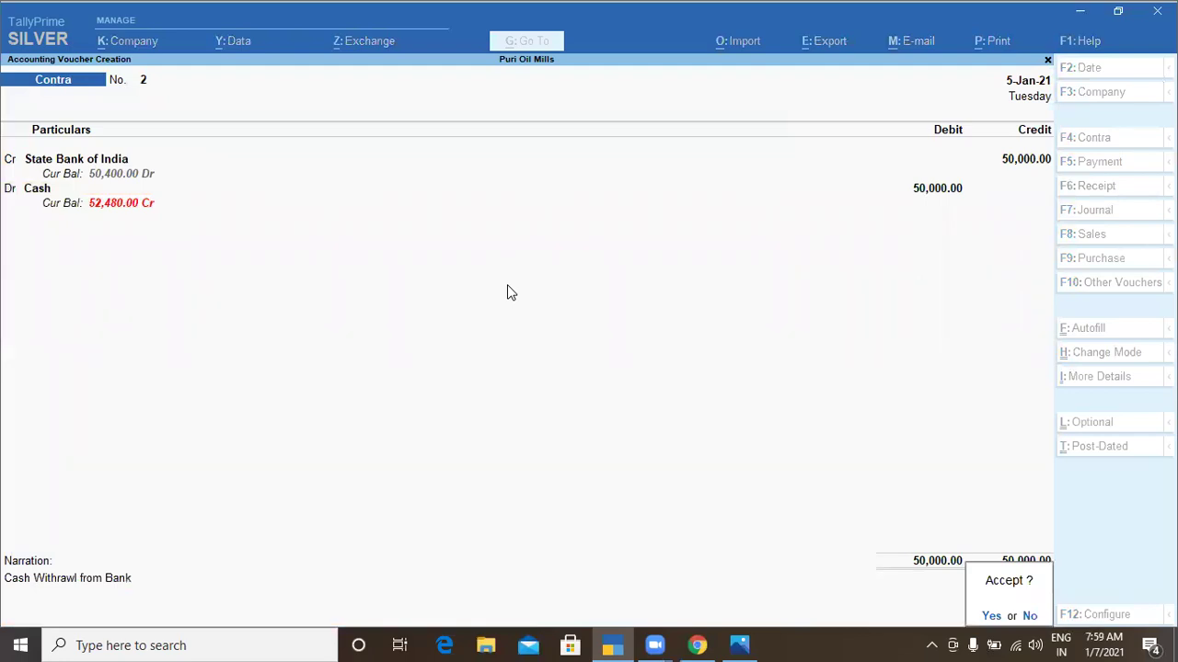
key("Return")
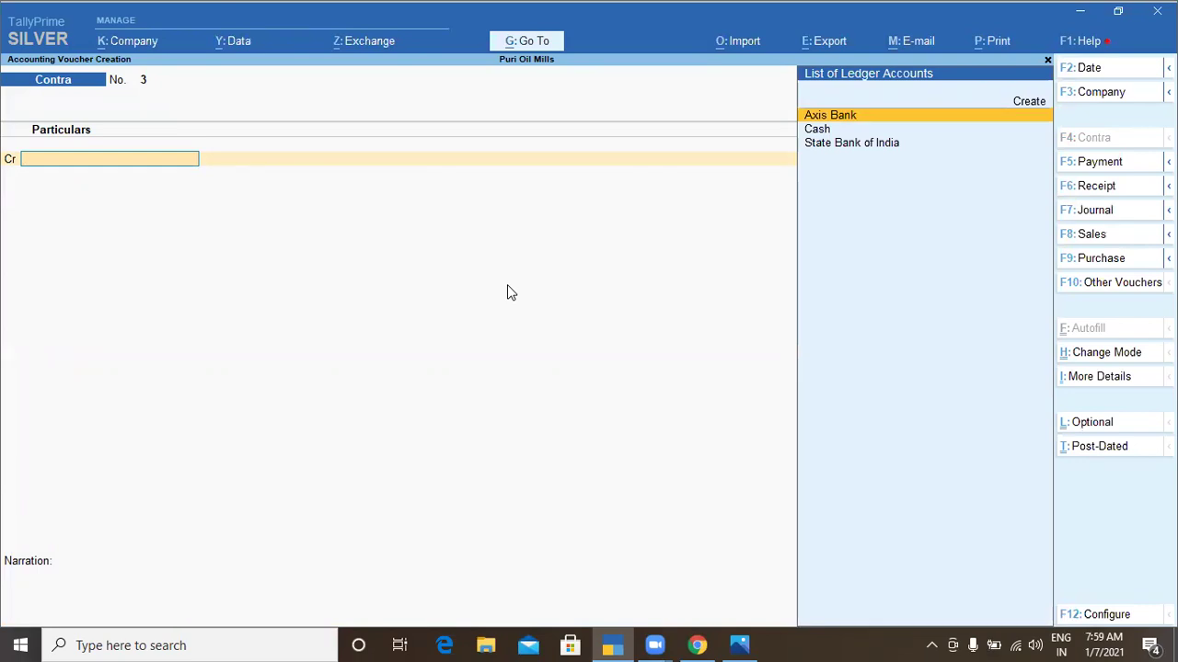
Credit State Bank of India with 25,000 in the third contra voucher, accepting Cheque as the bank allocation's transaction type.
key("Down")
key("Down")
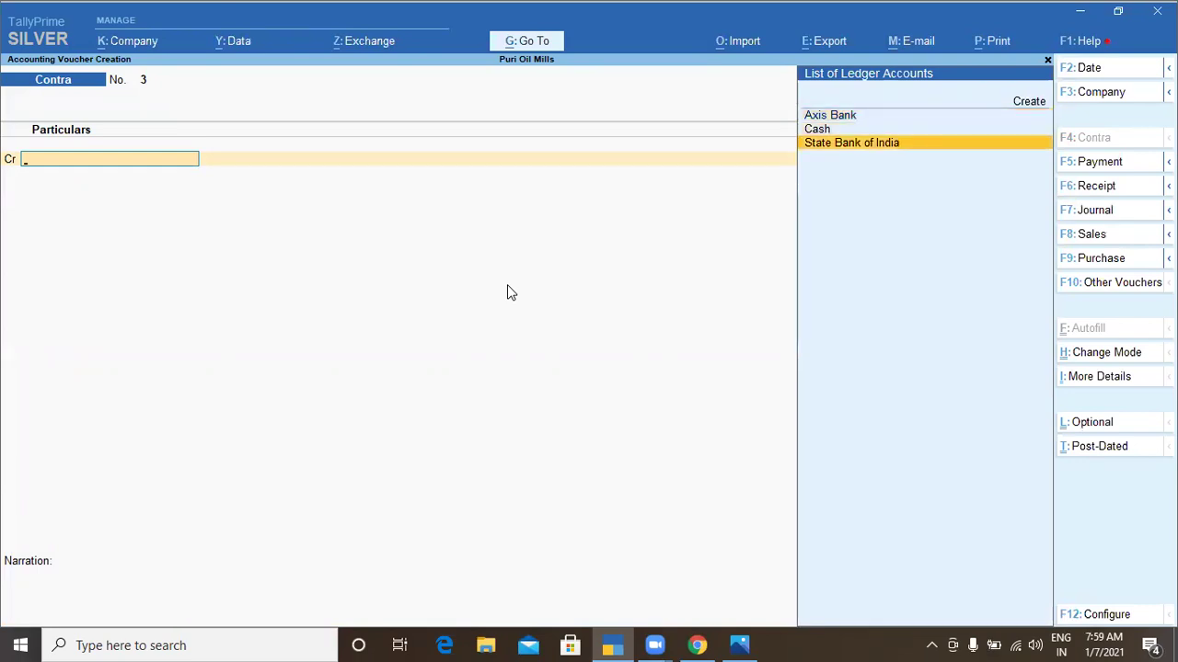
key("Up")
key("Up")
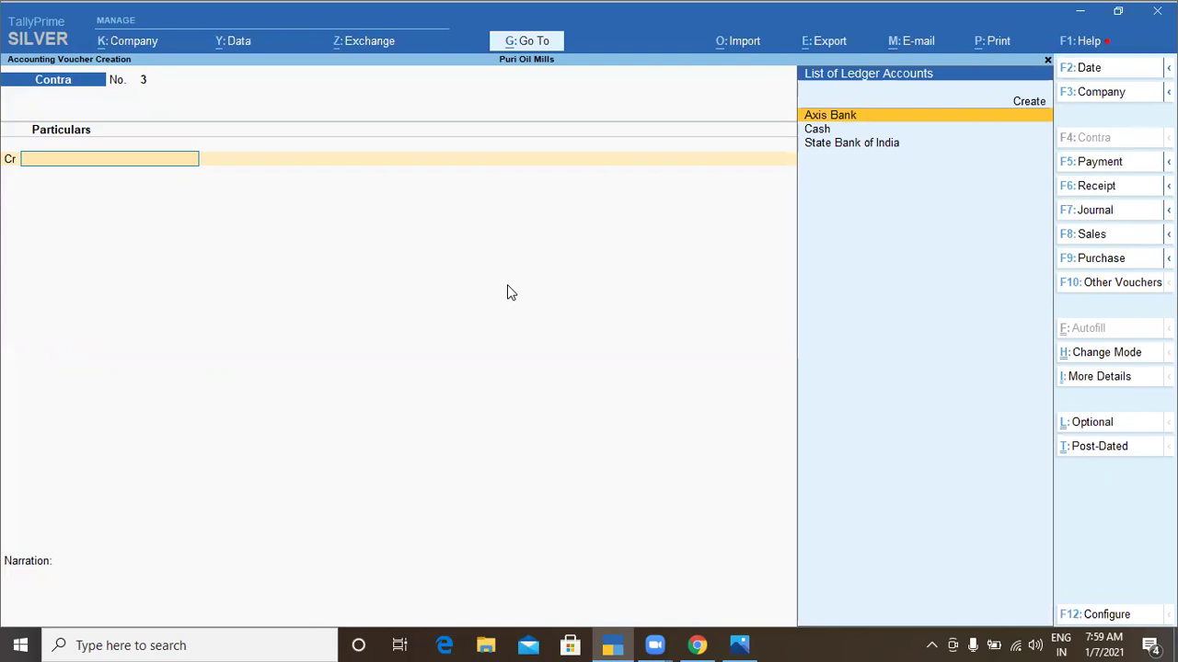
key("Down")
key("Down")
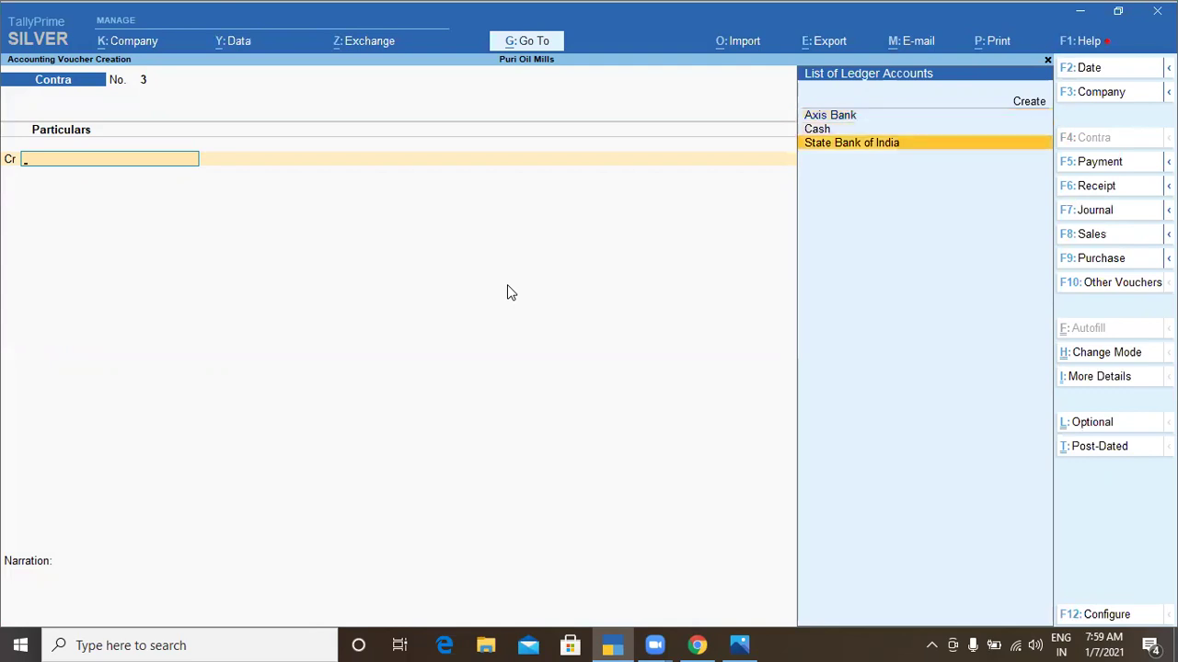
key("Return")
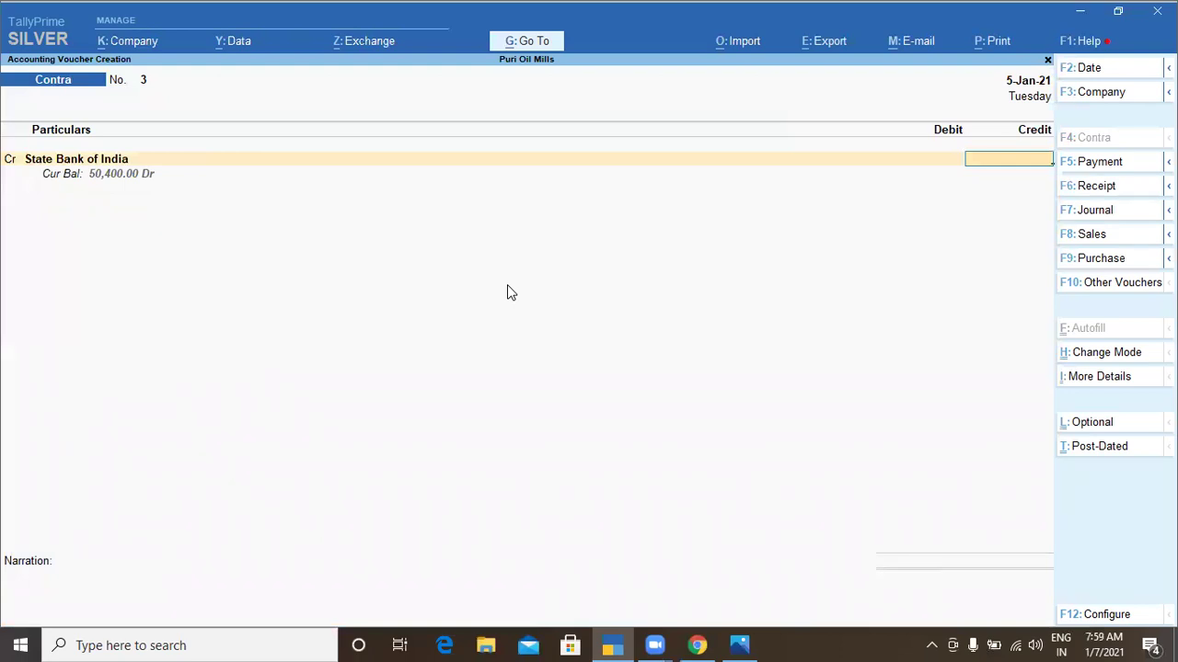
type("25000")
key("Return")
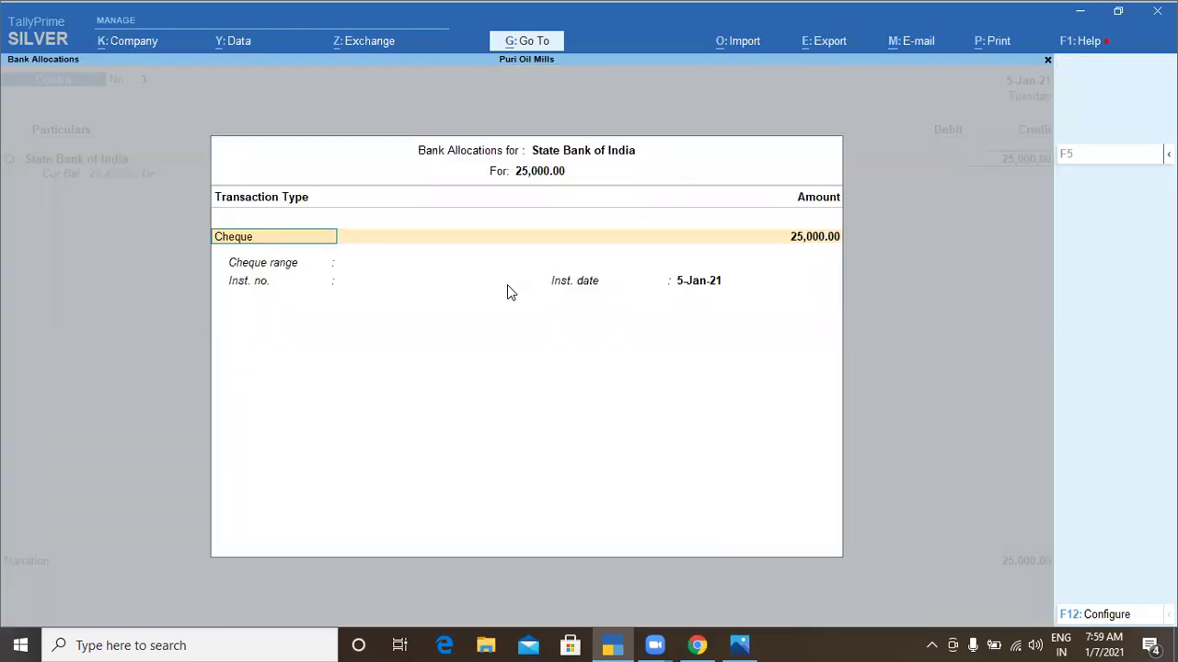
key("Return")
key("Return")
key("Return")
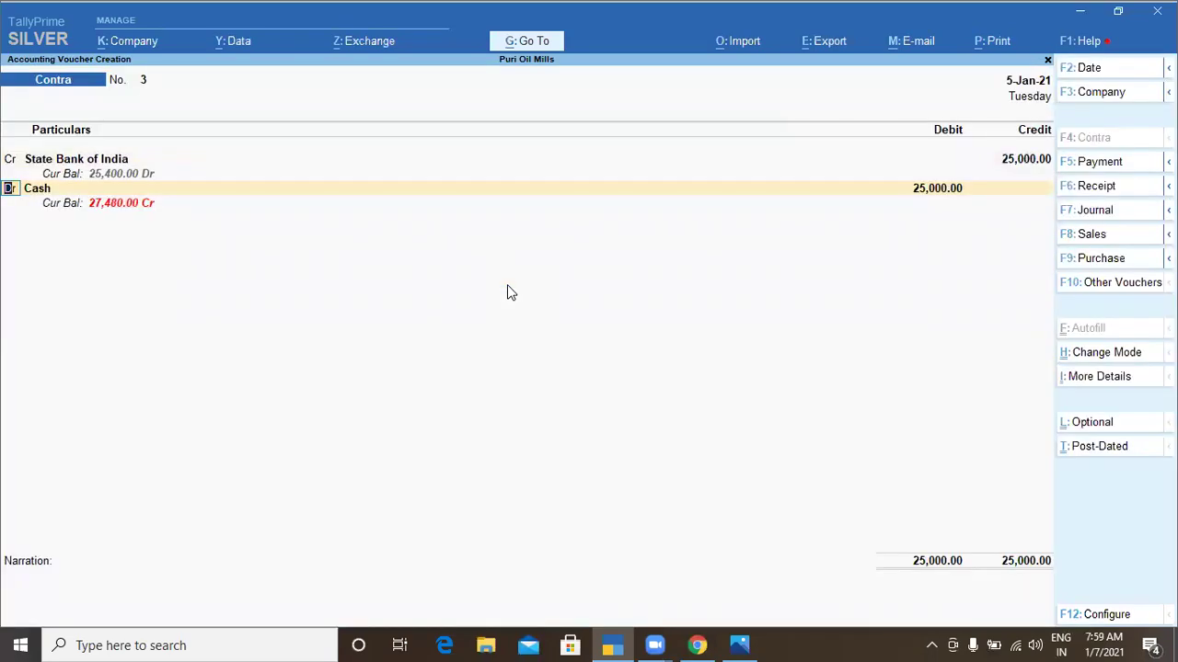
Set the debit ledger of the 25,000 transfer to Axis Bank.
key("Return")
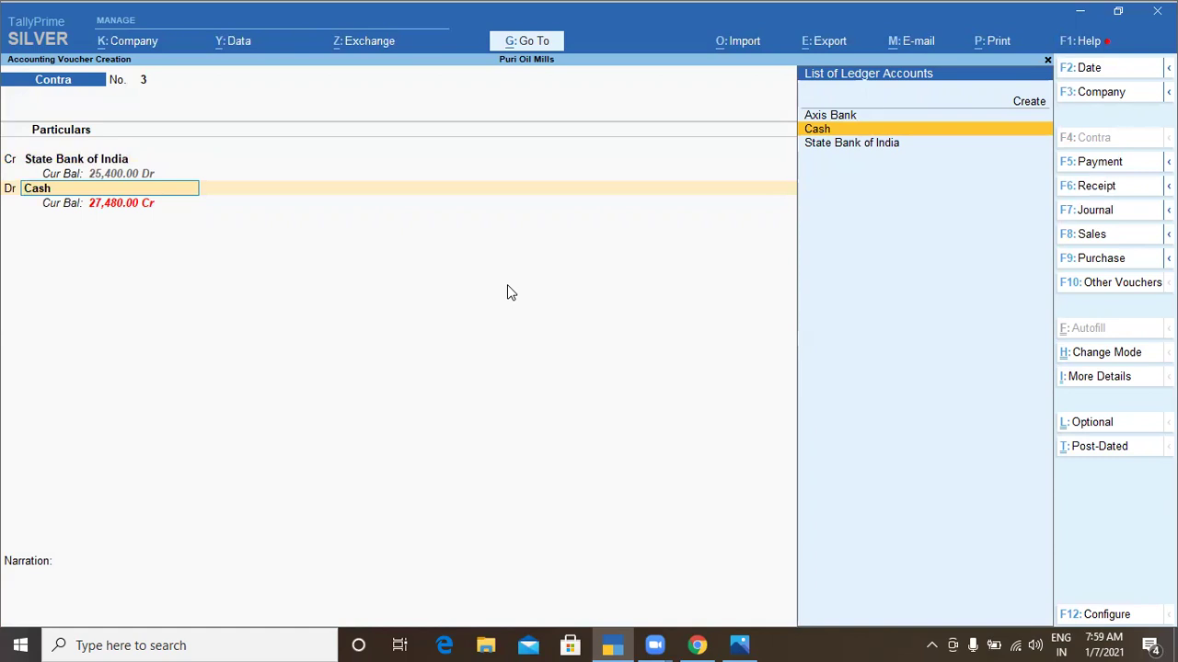
key("Up")
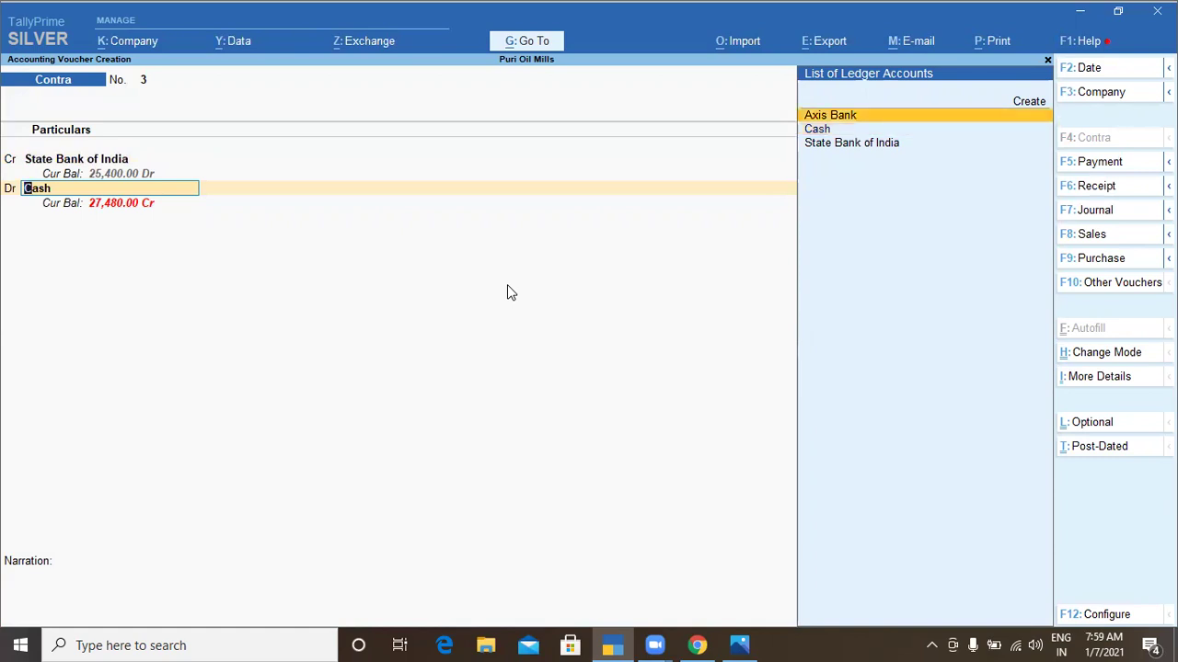
key("Return")
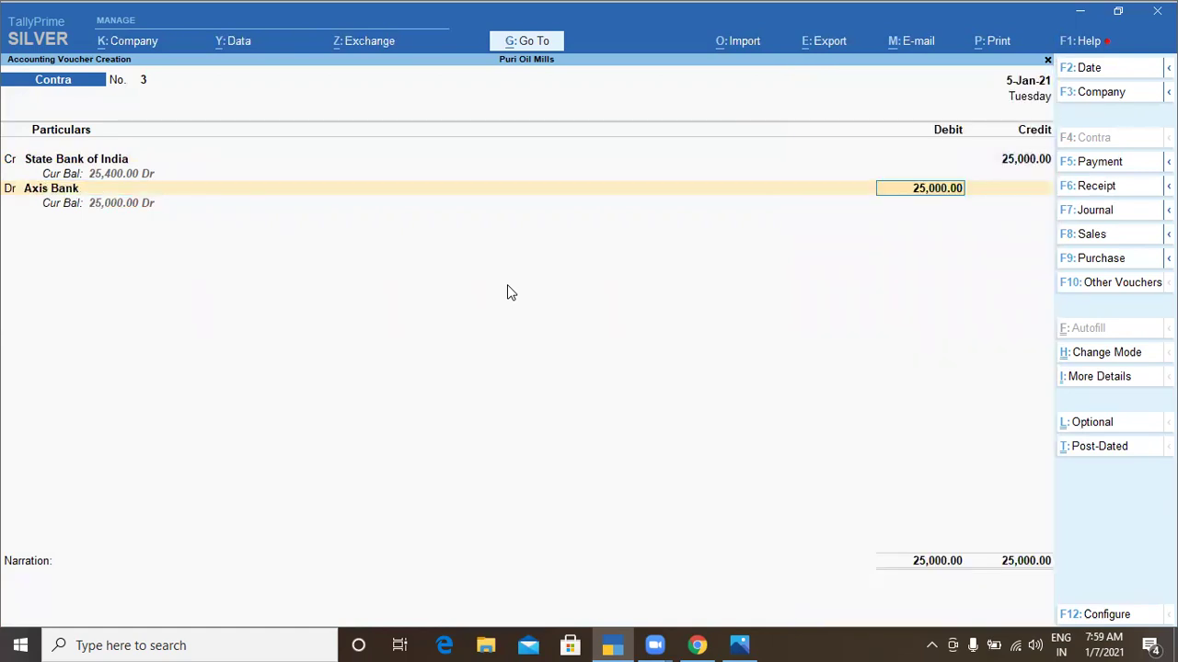
Accept the 25,000 Axis Bank debit with its Cheque/DD bank allocation and enter the narration "Amt Transafered".
key("Return")
key("Return")
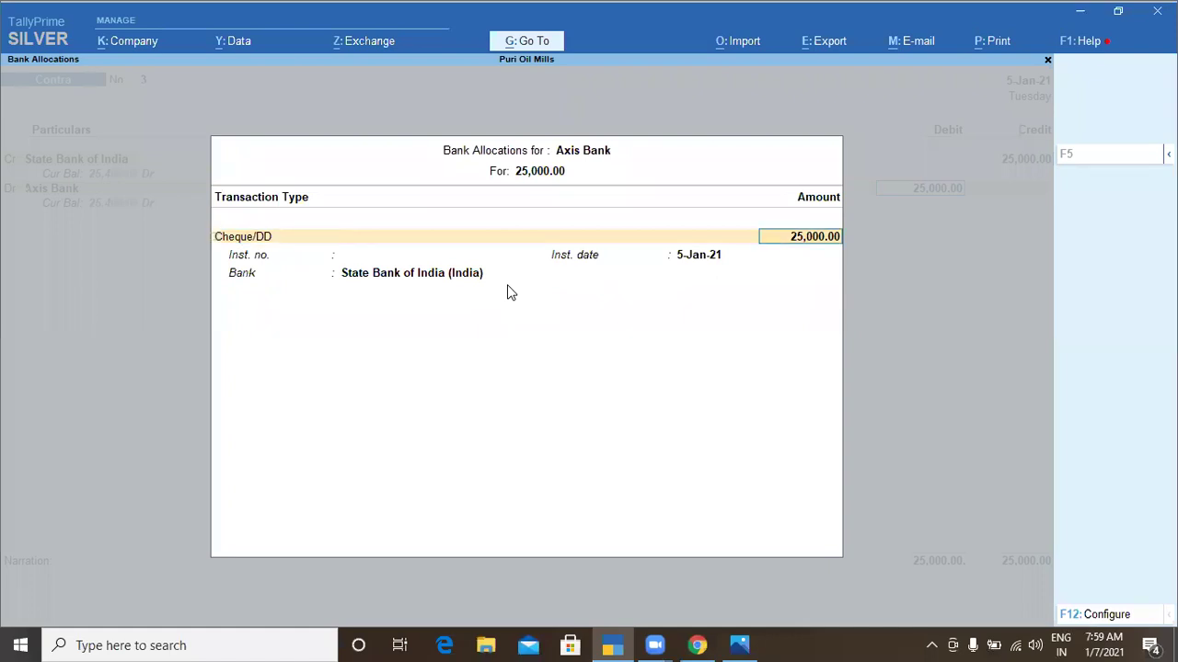
key("Return")
key("Return")
key("Return")
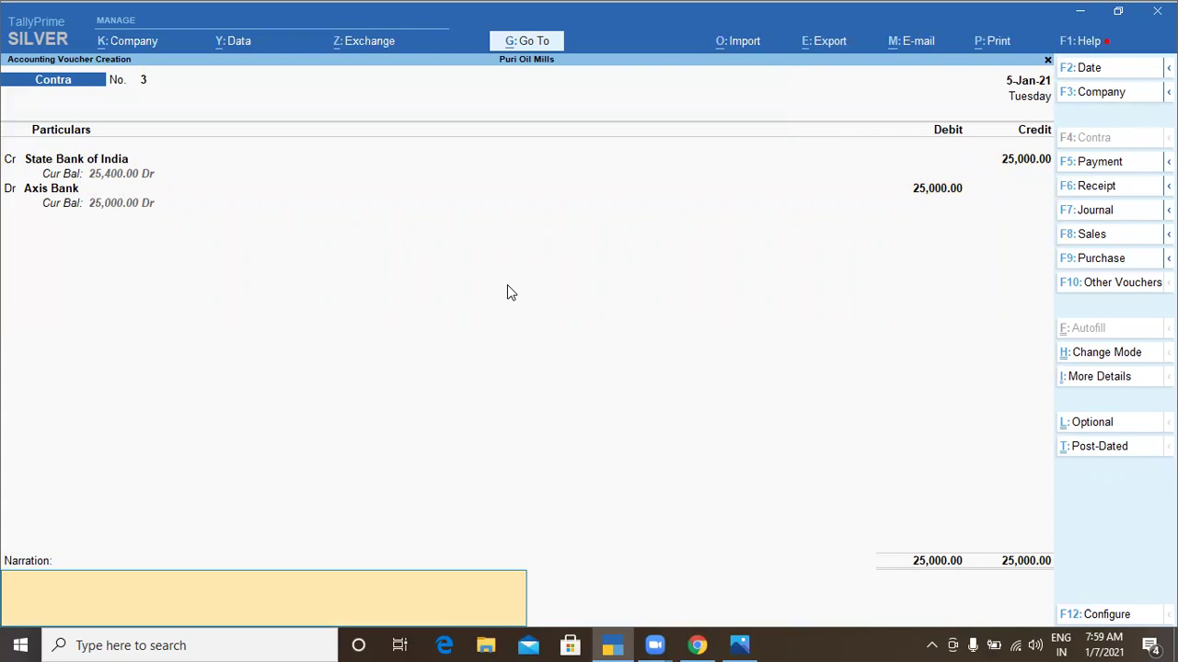
type("Amt Transafered")
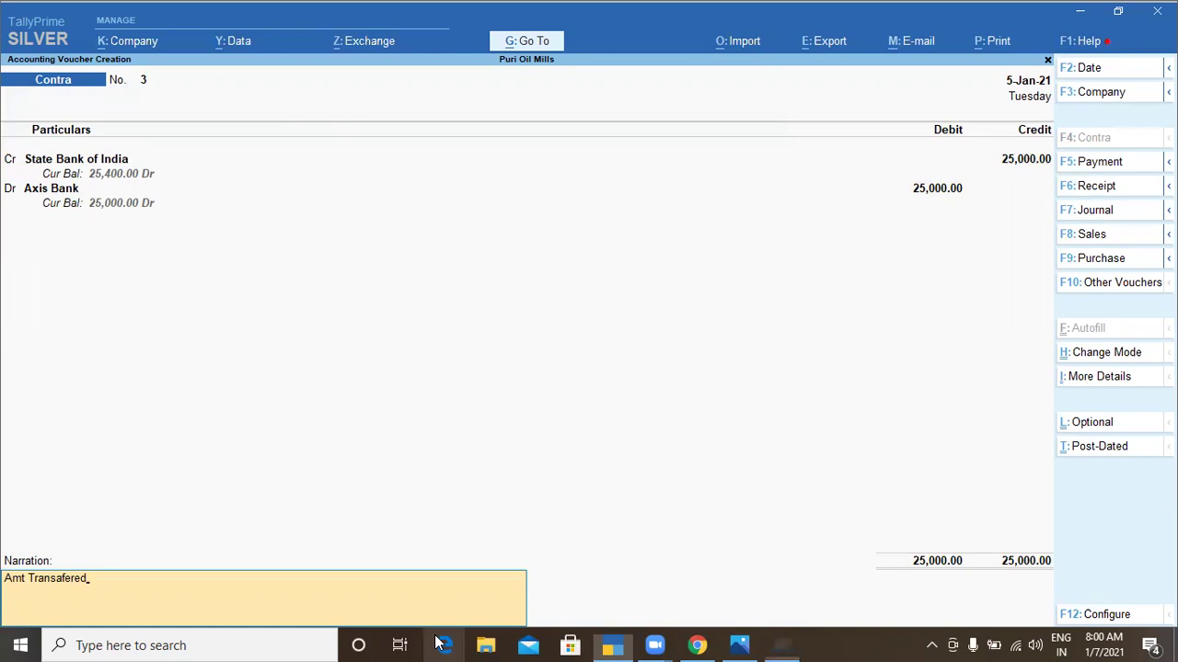
Open Notepad and write the rules "Dr - What Comes In" and "Cr - What Goes Out" on two lines.
key("super+r")
type("notepad")
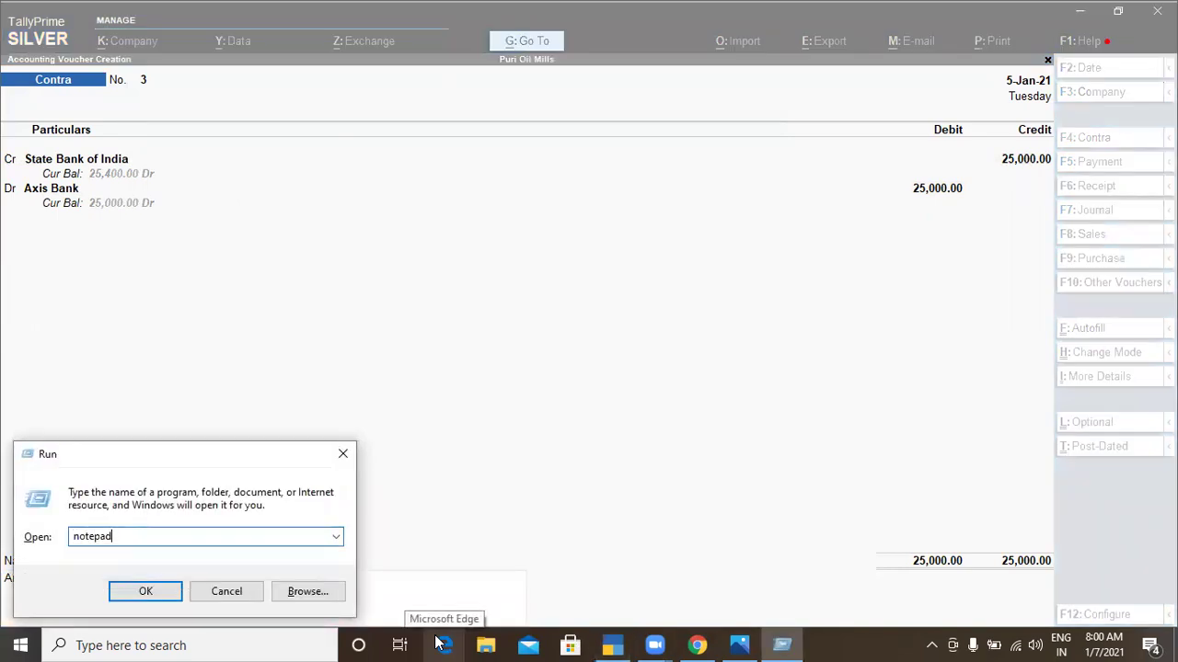
key("Return")
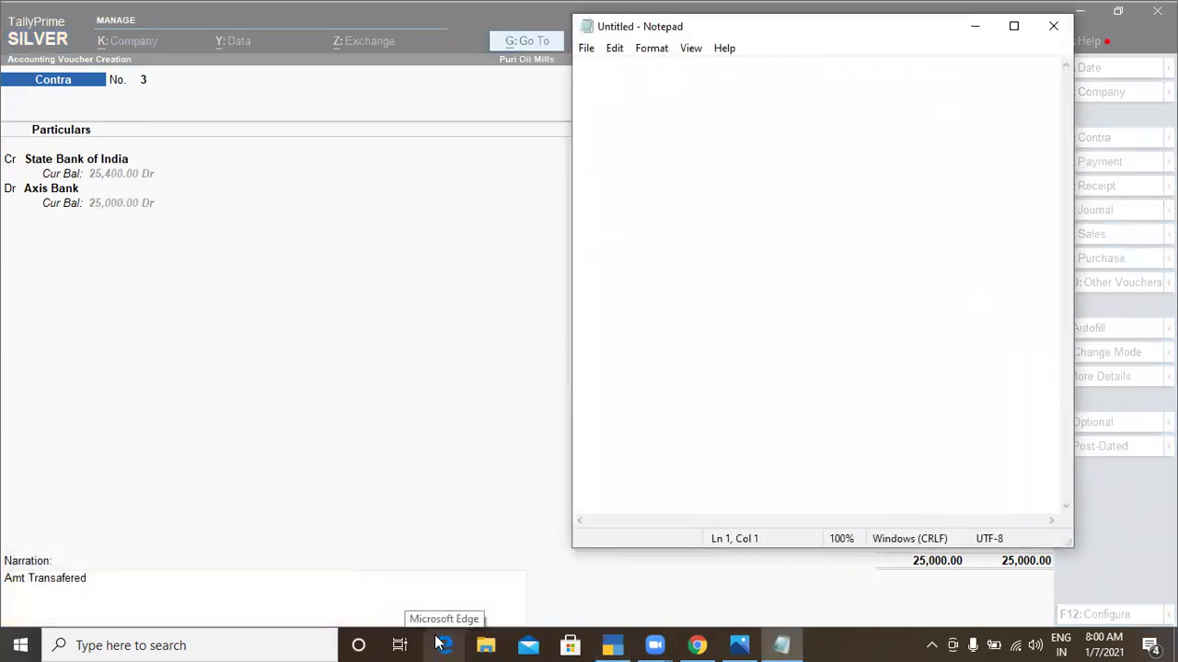
type("Dr - ")
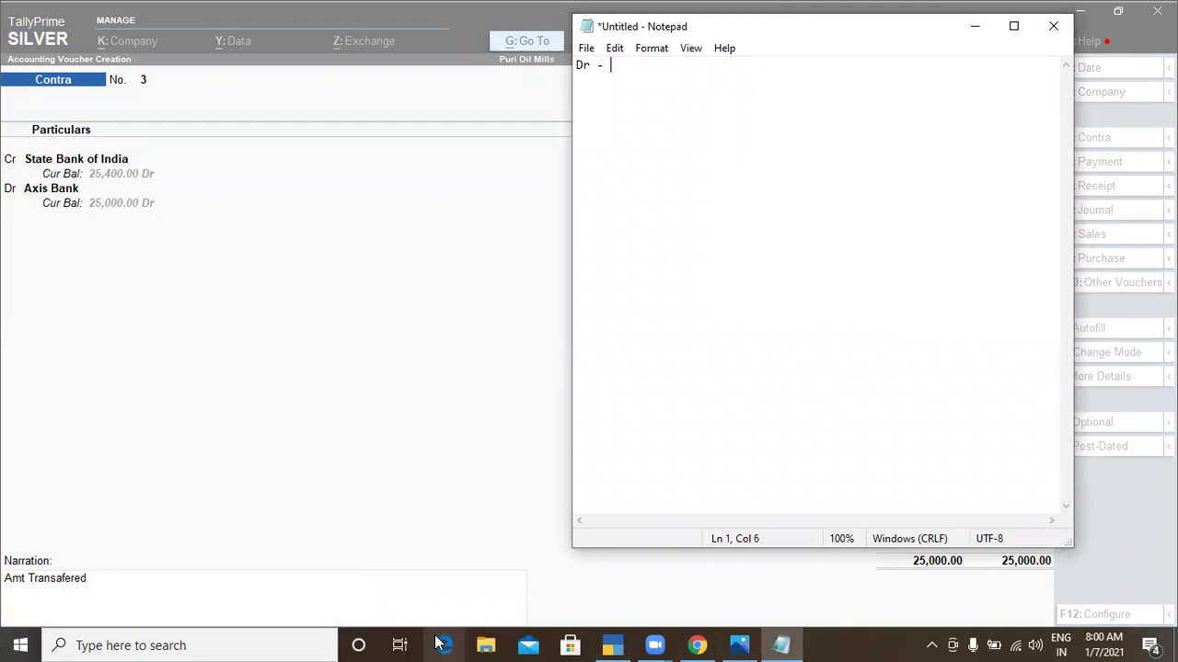
type("What Comes In")
key("Return")
type("Cr - What Goes Out")
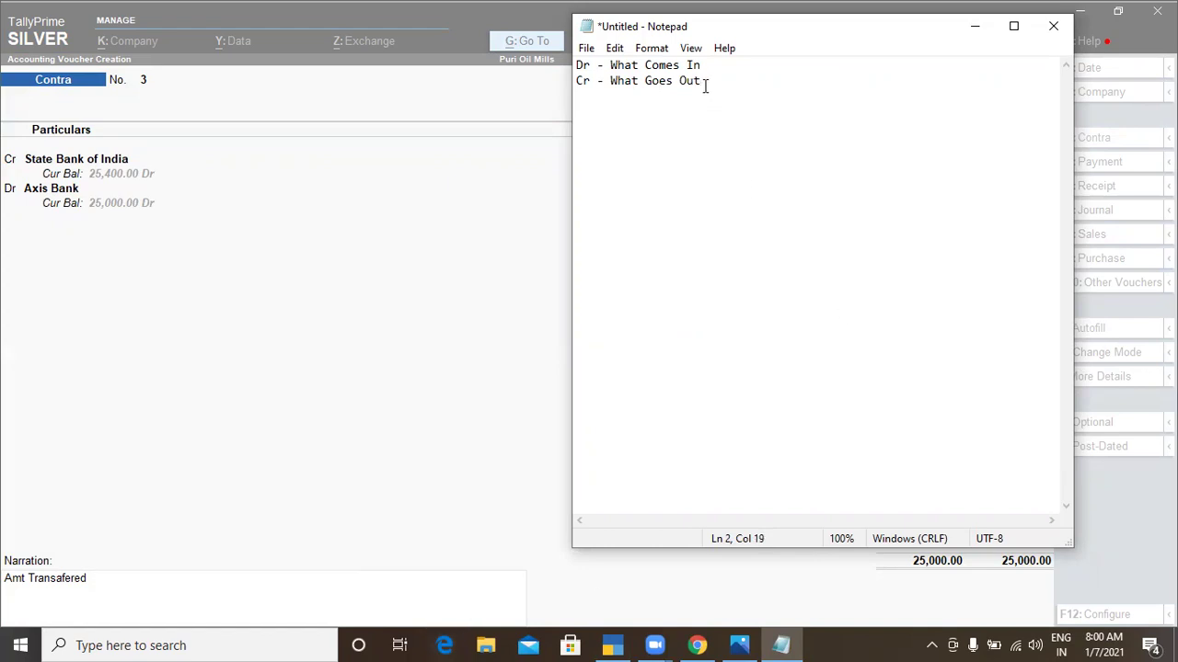
Append "(kha aa rha hai)" to the Dr line and "(Kha se ja rha hai)" to the Cr line, then select all the text.
left_click_drag(704, 85, 556, 35)
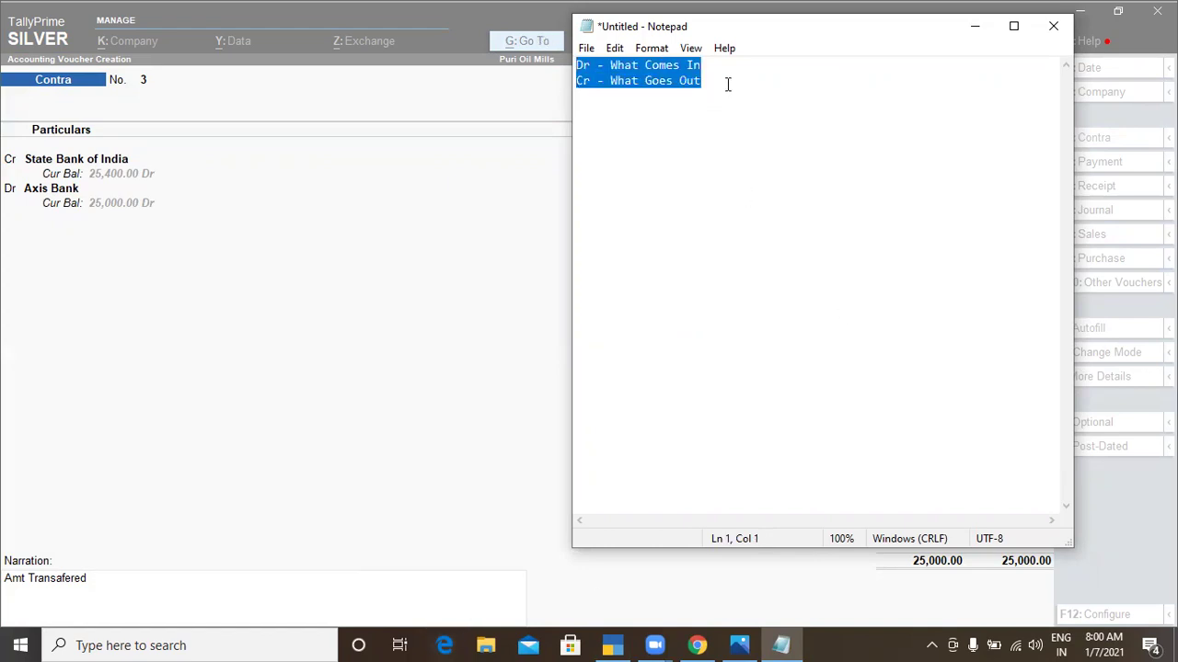
left_click(727, 84)
type("(kha aa rha hai)")
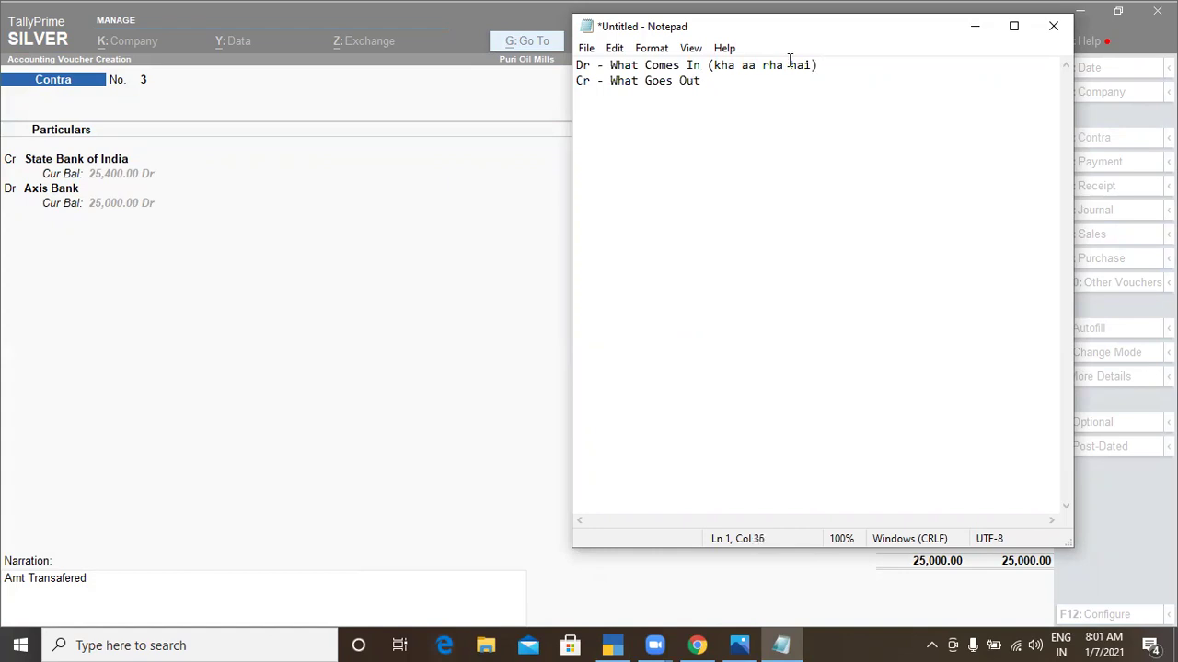
left_click(736, 83)
type("(Kha se ja rha hai)")
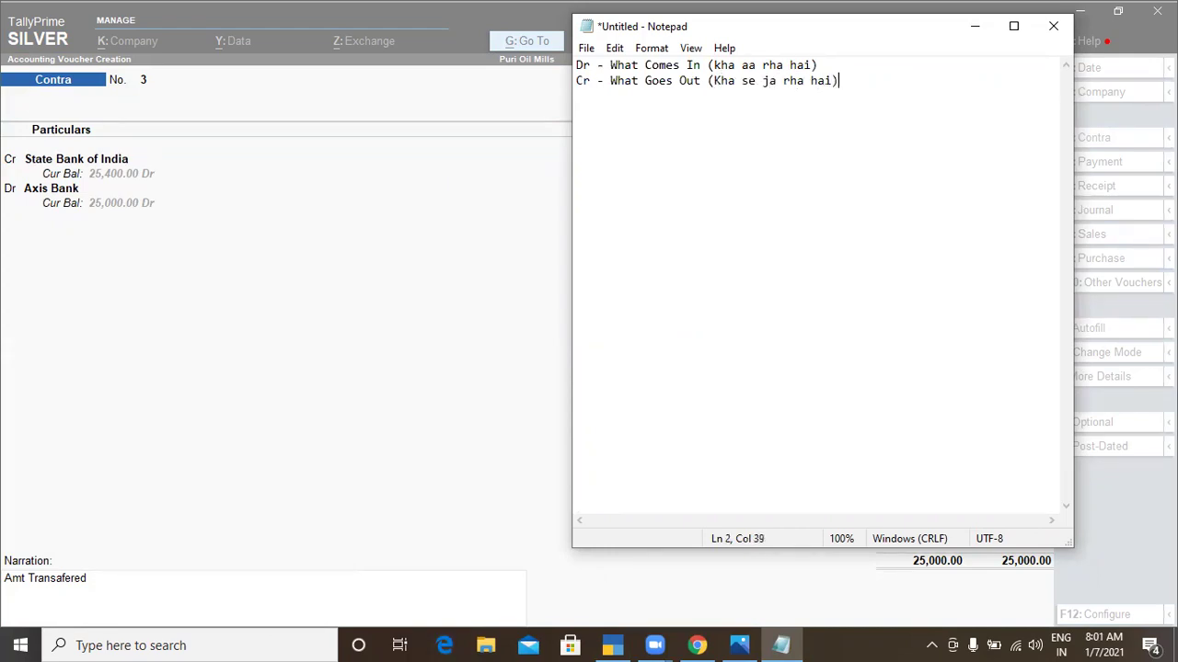
key("ctrl+a")
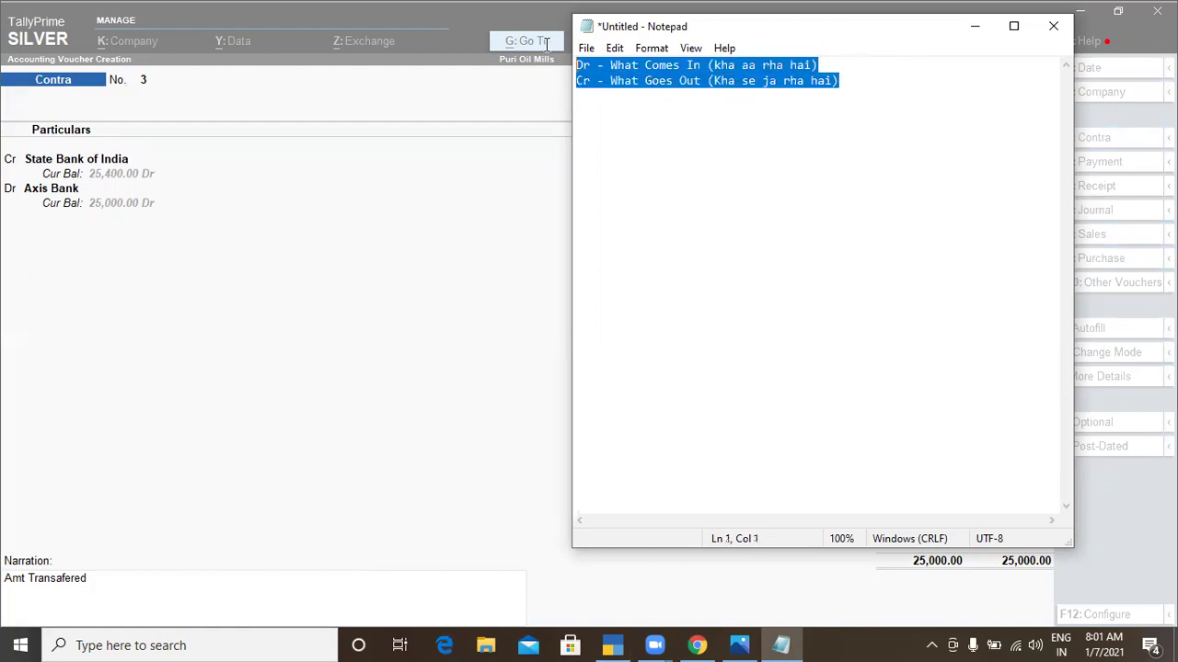